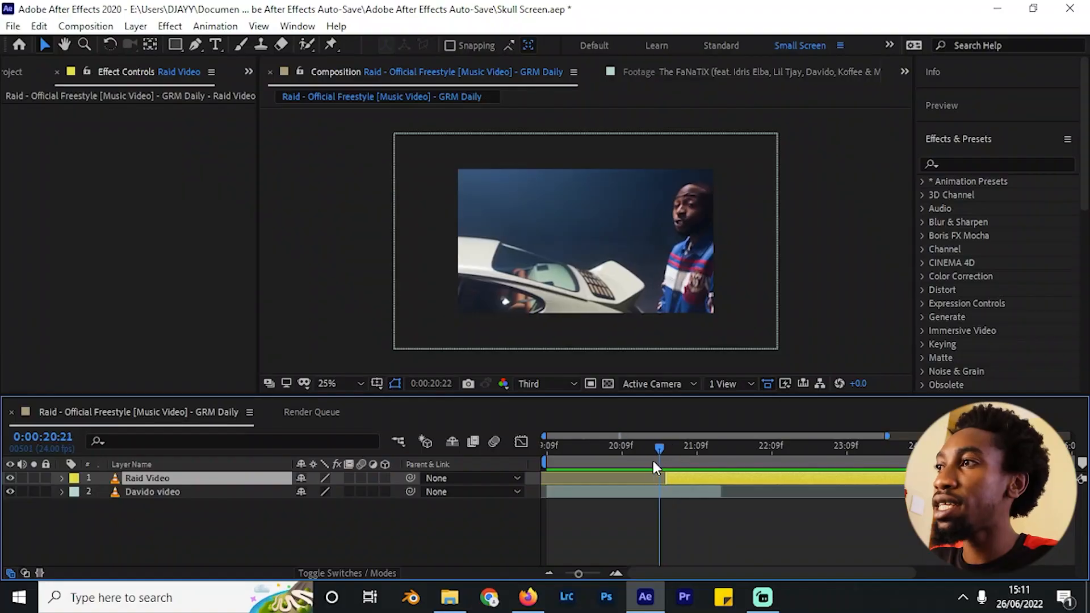
Find the CC Glass Wipe transition effect and apply it to the Raid Video layer.
left_click_drag(651, 458, 652, 462)
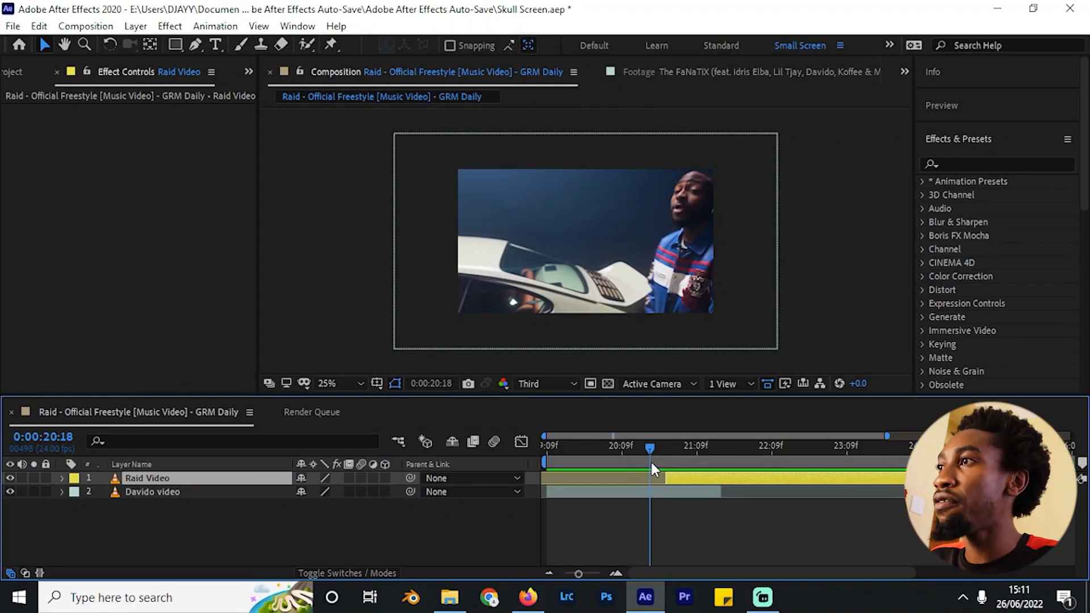
left_click(987, 164)
type("cc ")
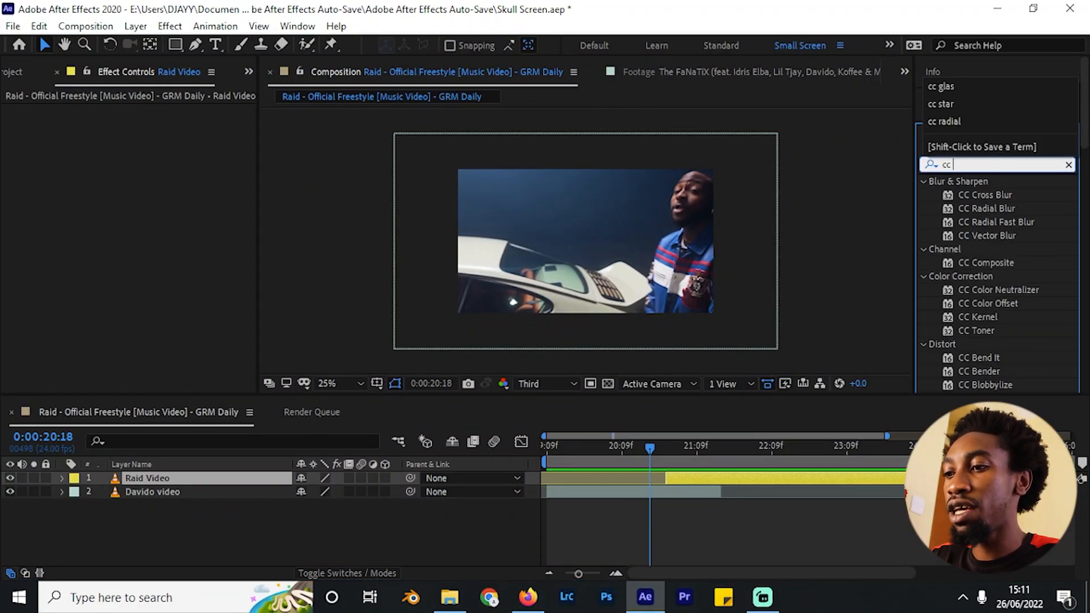
type("glass")
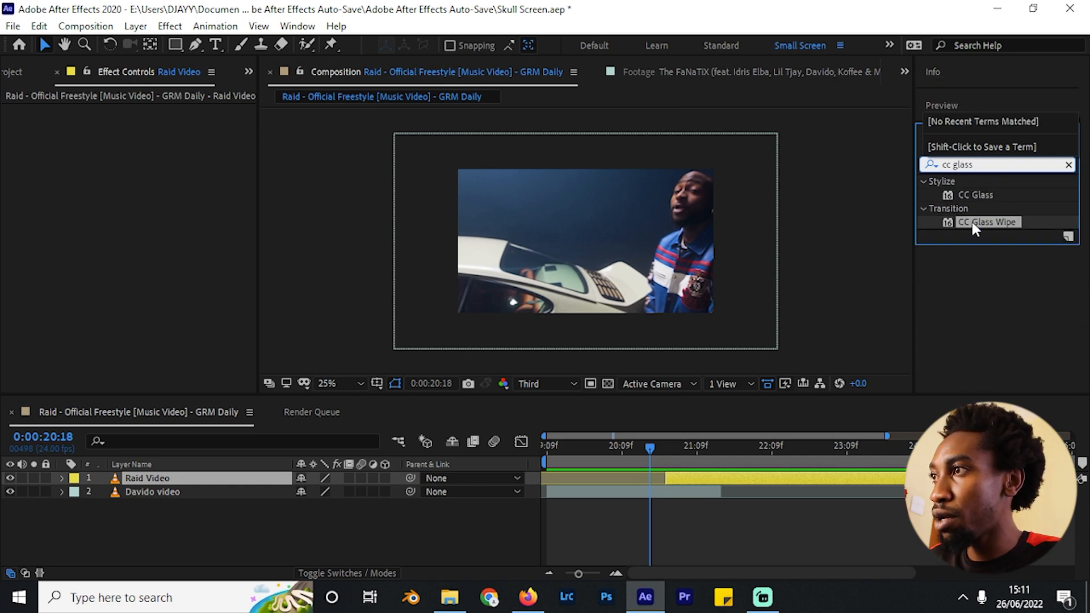
left_click_drag(974, 227, 230, 474)
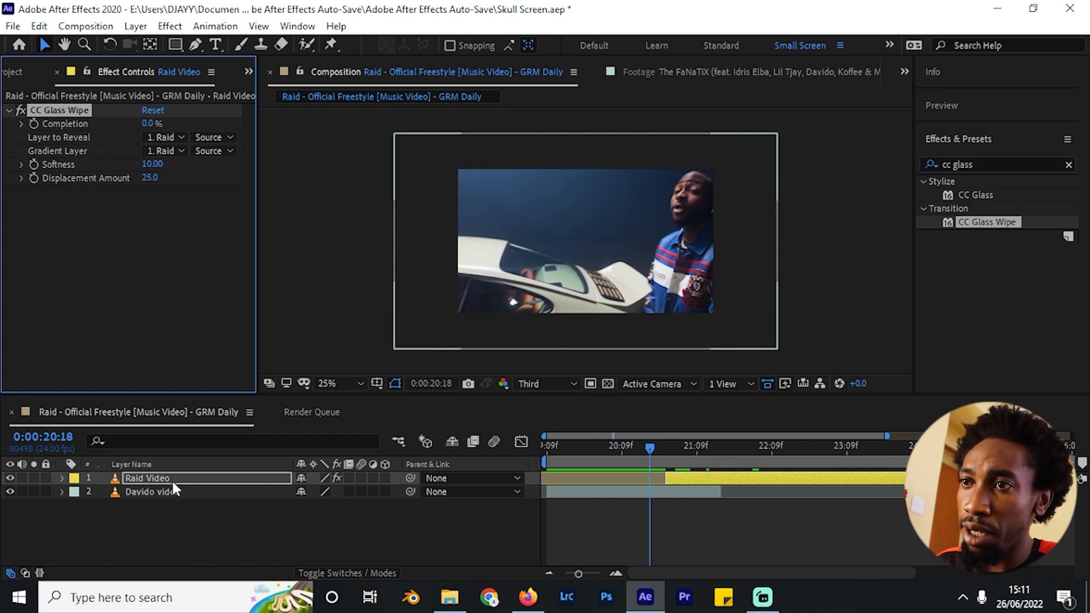
key("Return")
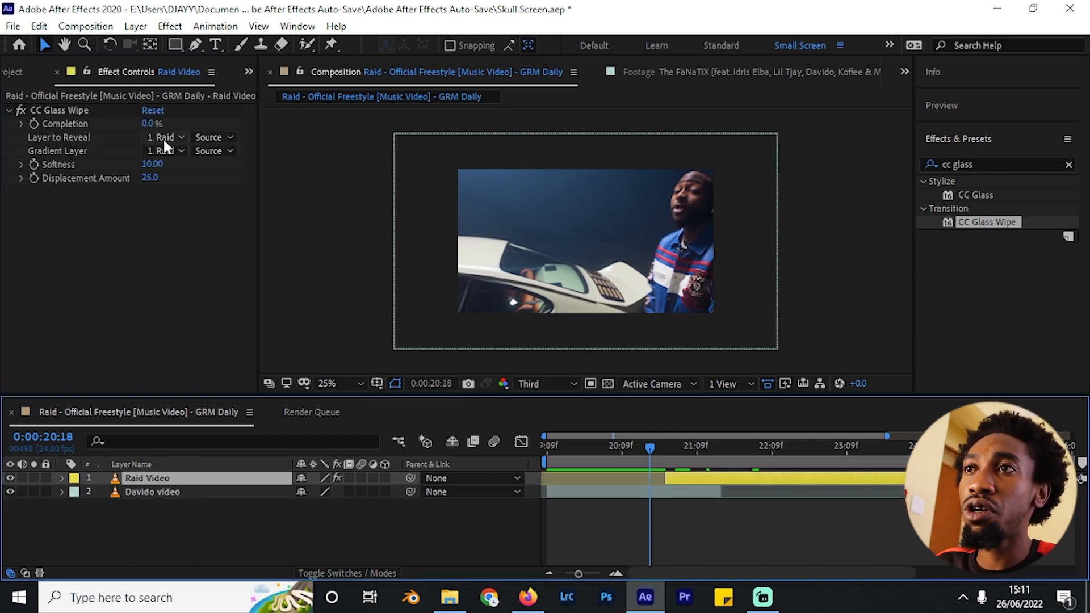
Set both Layer to Reveal and Gradient Layer of CC Glass Wipe to the Davido video layer.
left_click(163, 140)
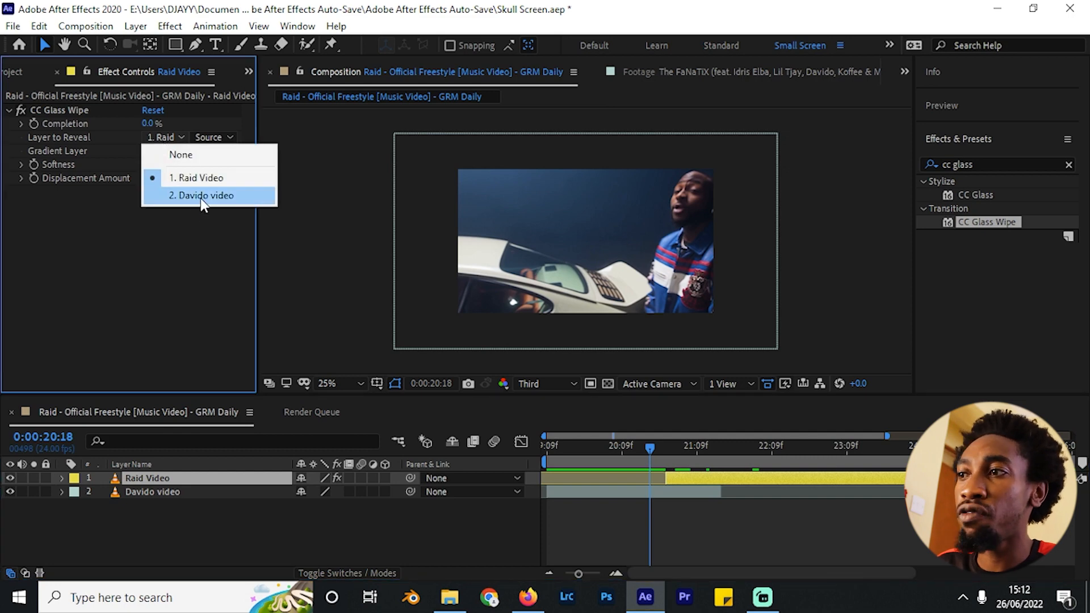
left_click(200, 196)
left_click(170, 150)
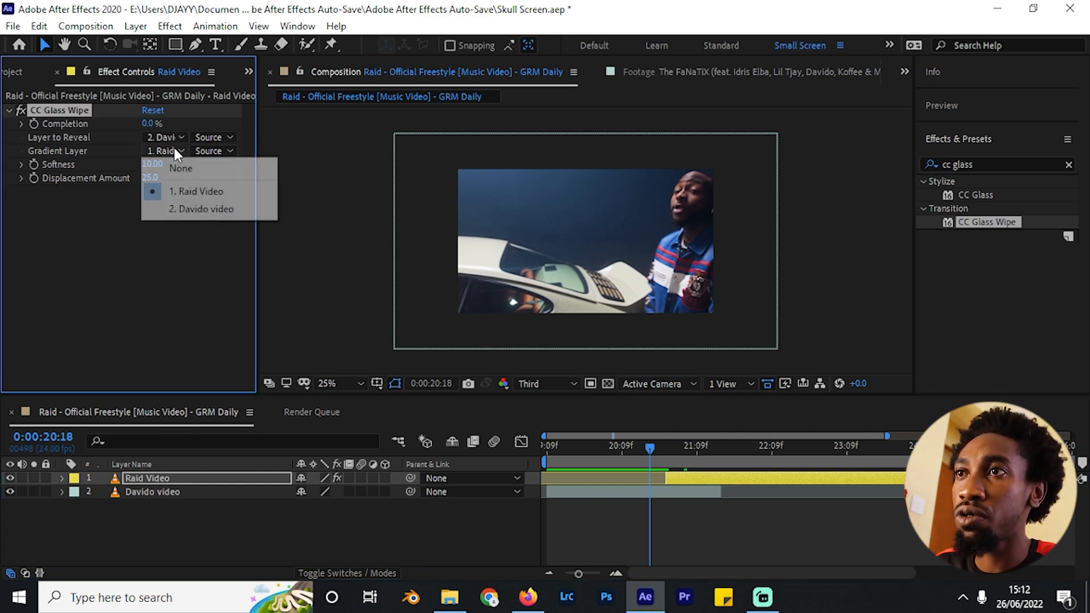
left_click(215, 209)
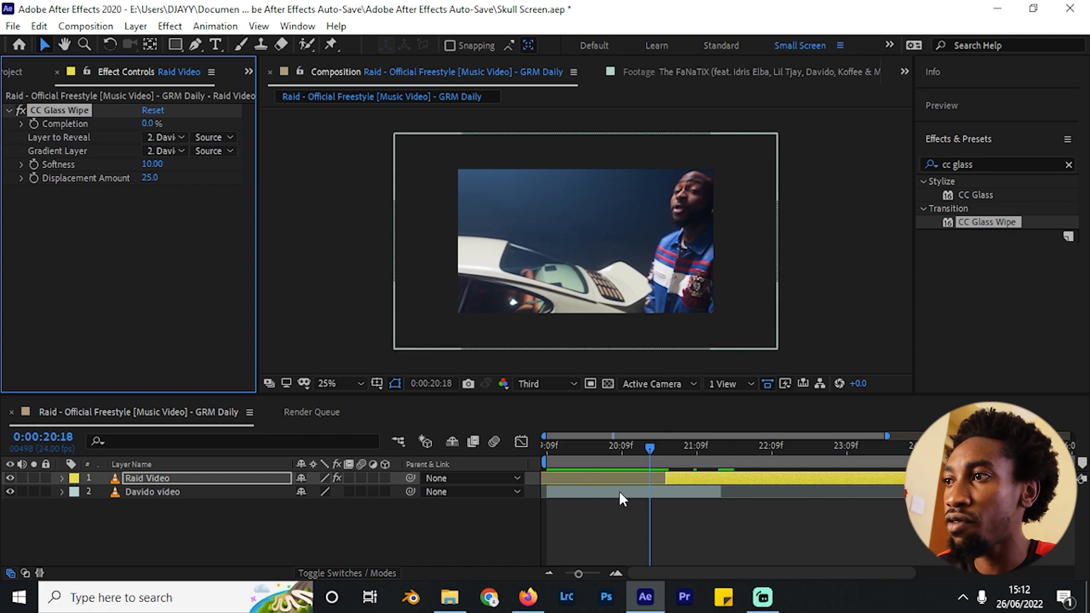
Add a 100% Completion keyframe for CC Glass Wipe and place it at the start of the Raid Video clip.
left_click_drag(652, 448, 689, 447)
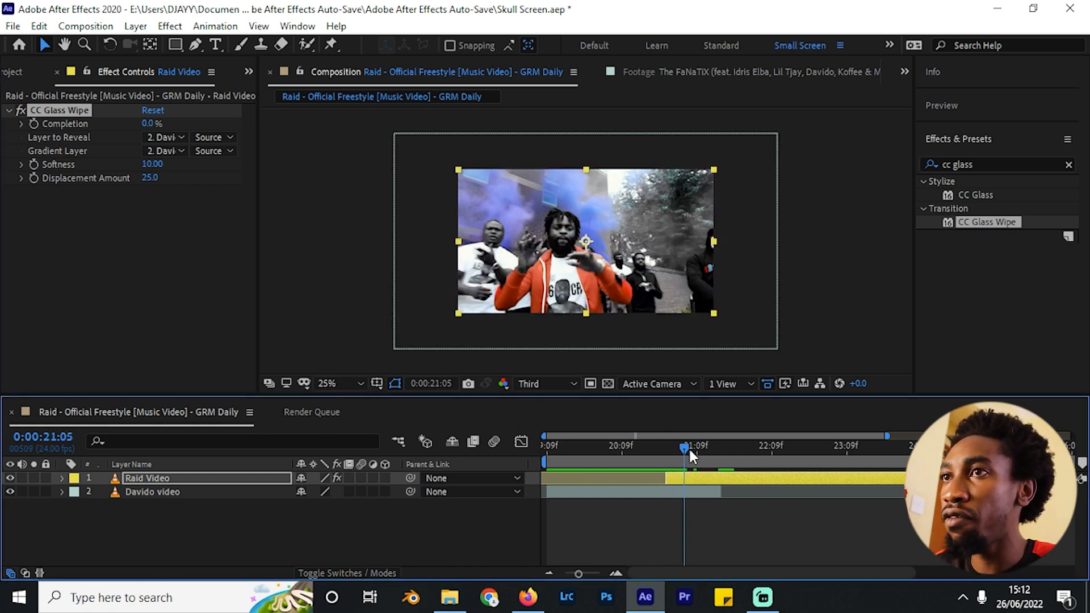
left_click(33, 121)
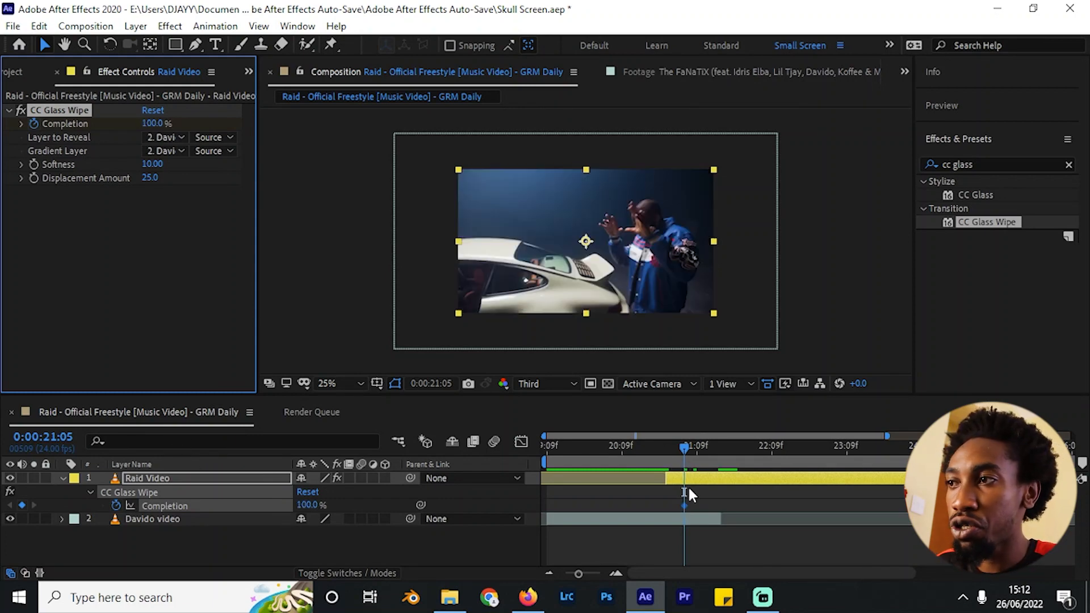
left_click_drag(683, 507, 668, 510)
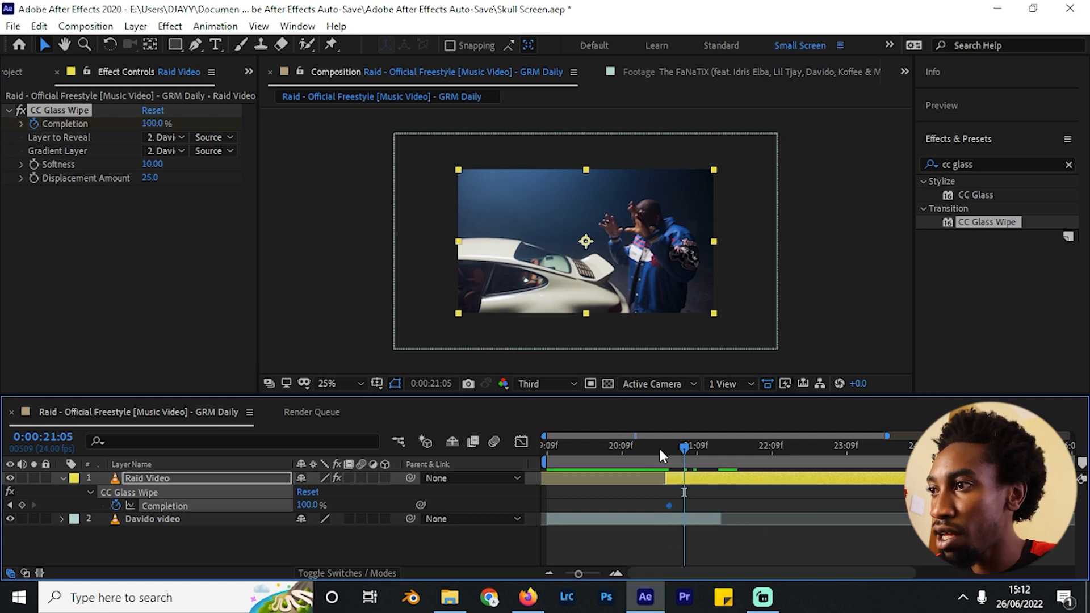
left_click_drag(660, 447, 666, 448)
left_click_drag(670, 503, 667, 503)
Add a 0% Completion keyframe at 0:00:21:16, where the Davido video clip ends.
left_click_drag(662, 450, 718, 458)
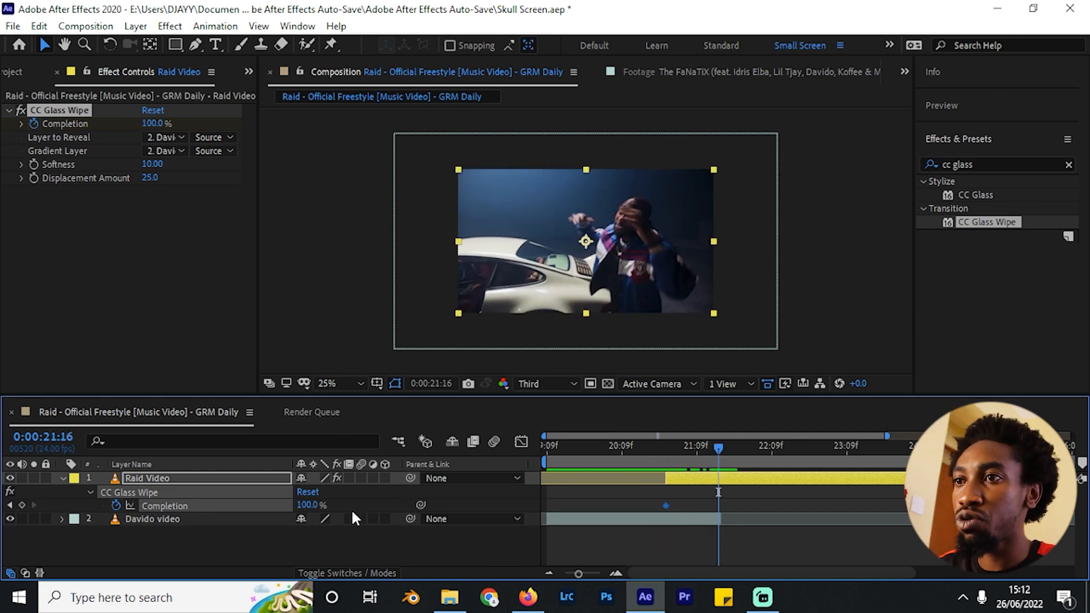
left_click(318, 505)
type("0")
key("Return")
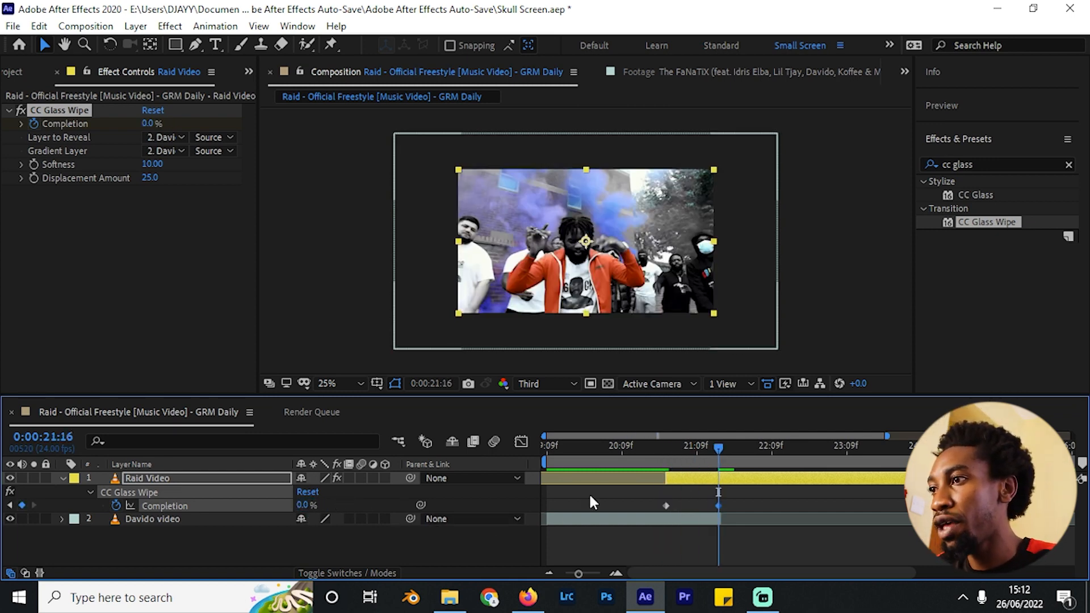
Preview the middle of the transition and set the CC Glass Wipe Softness to 27.
left_click_drag(643, 452, 692, 466)
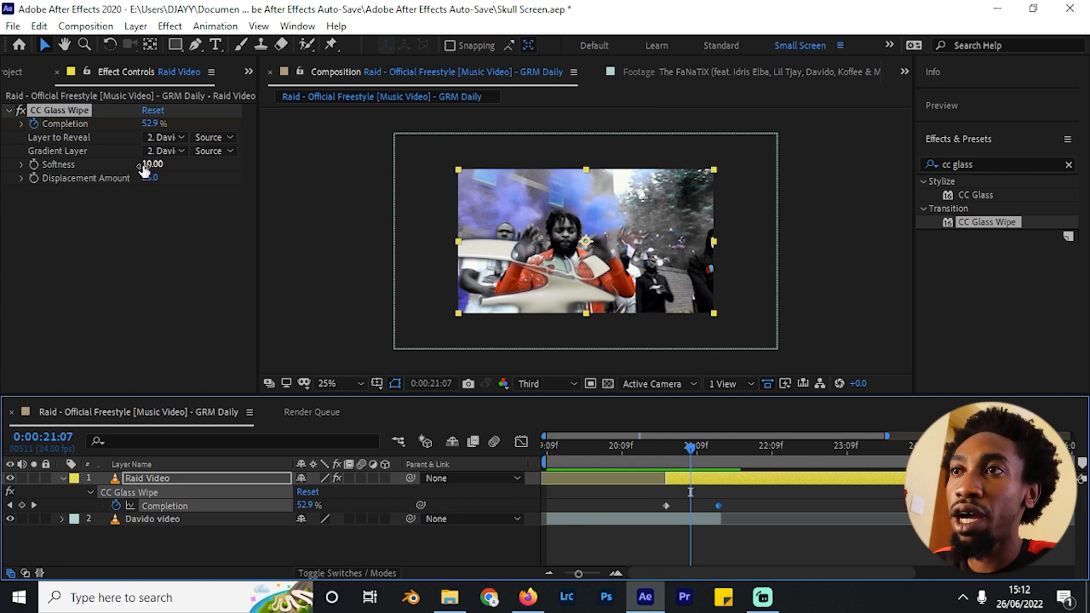
left_click_drag(145, 164, 183, 166)
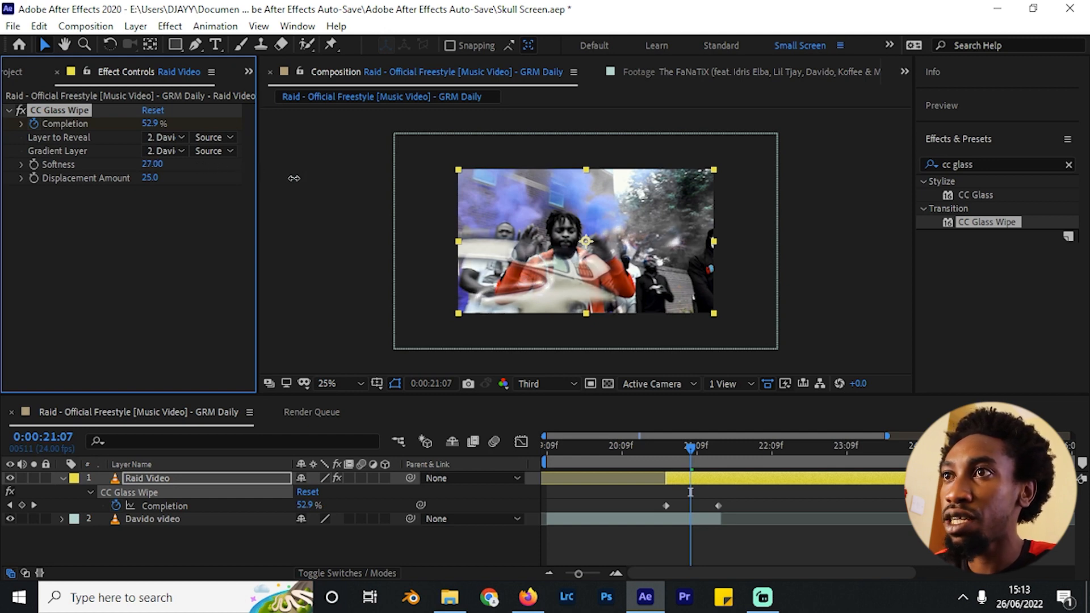
Apply Easy Ease to both Completion keyframes of CC Glass Wipe.
left_click_drag(669, 452, 661, 506)
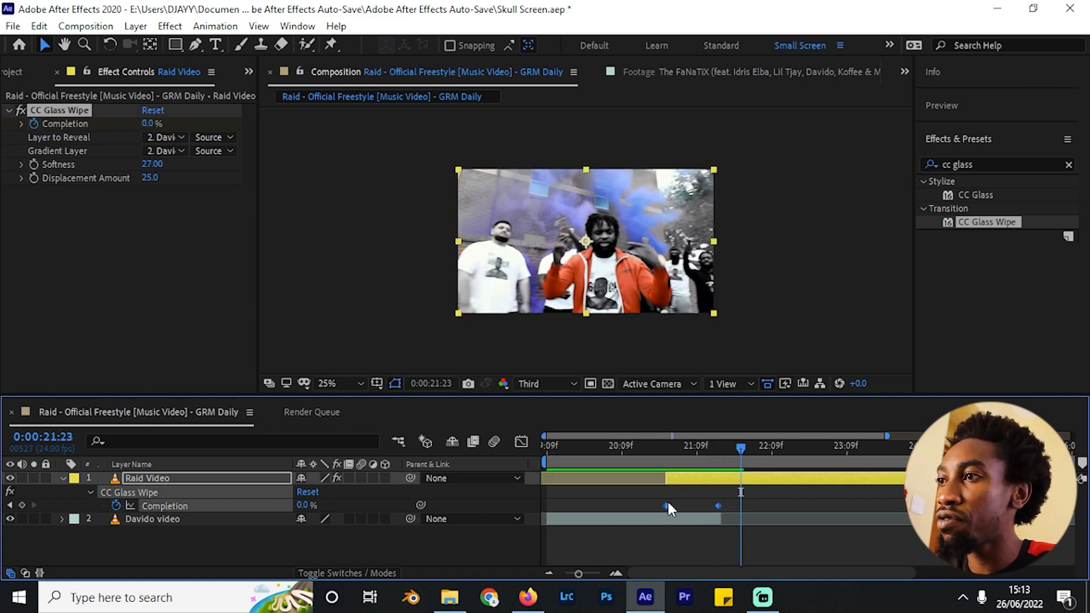
right_click(667, 502)
mouse_move(747, 499)
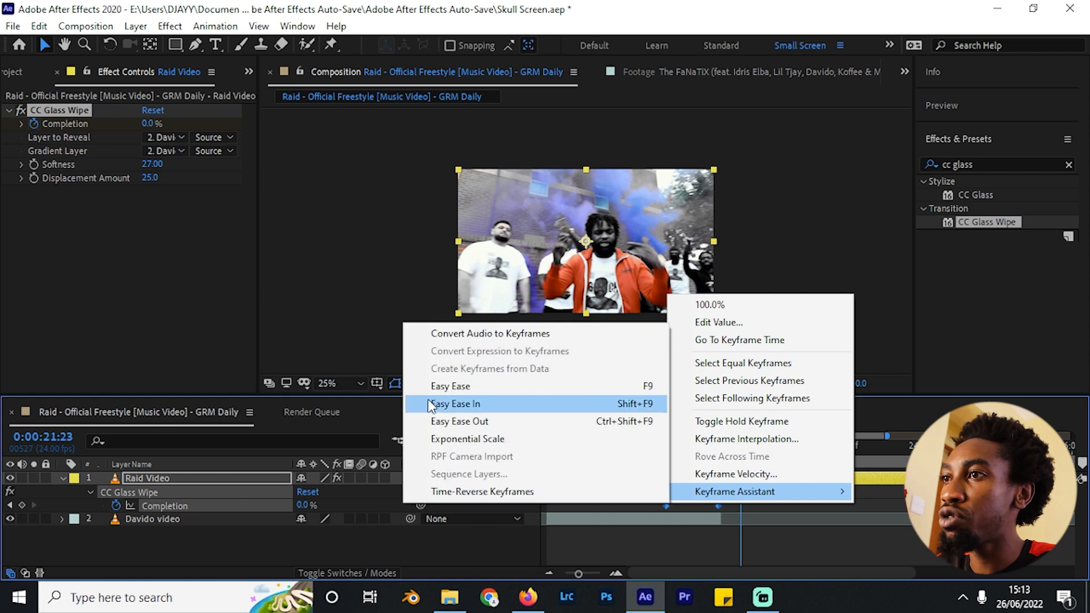
left_click(445, 388)
left_click(727, 523)
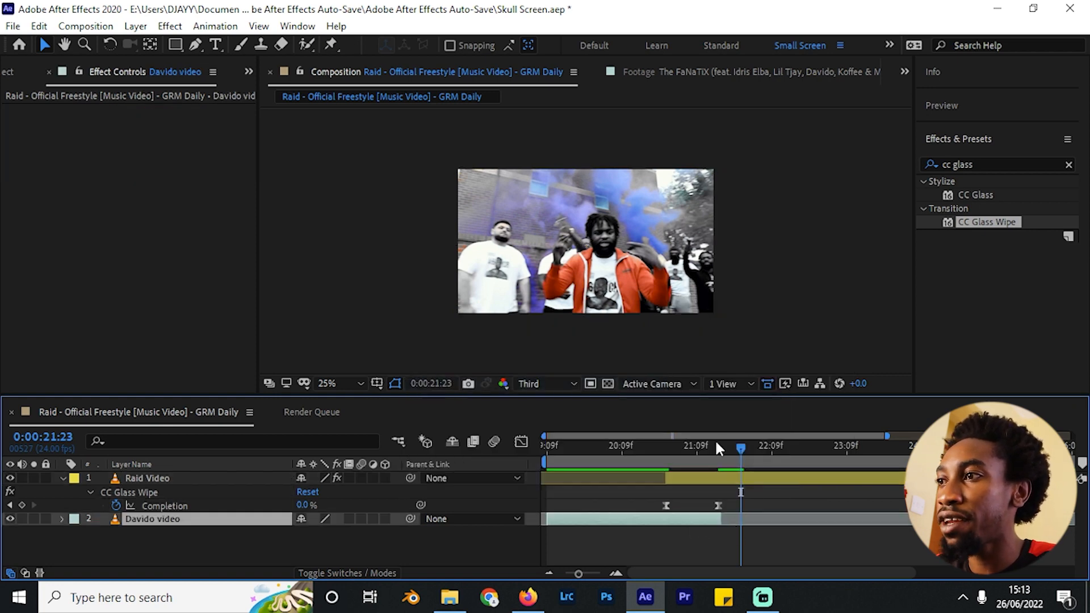
Find the Stylize Glow effect and apply it to the Raid Video layer, with the current time mid-transition at 0:00:21:06.
left_click(686, 449)
left_click(233, 477)
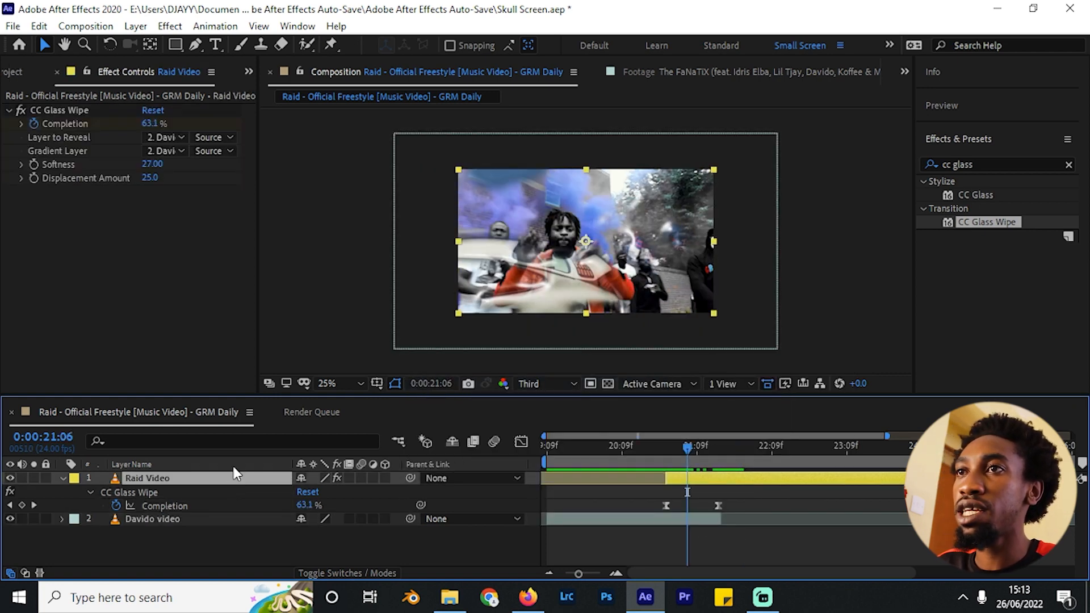
left_click(994, 164)
key("BackSpace")
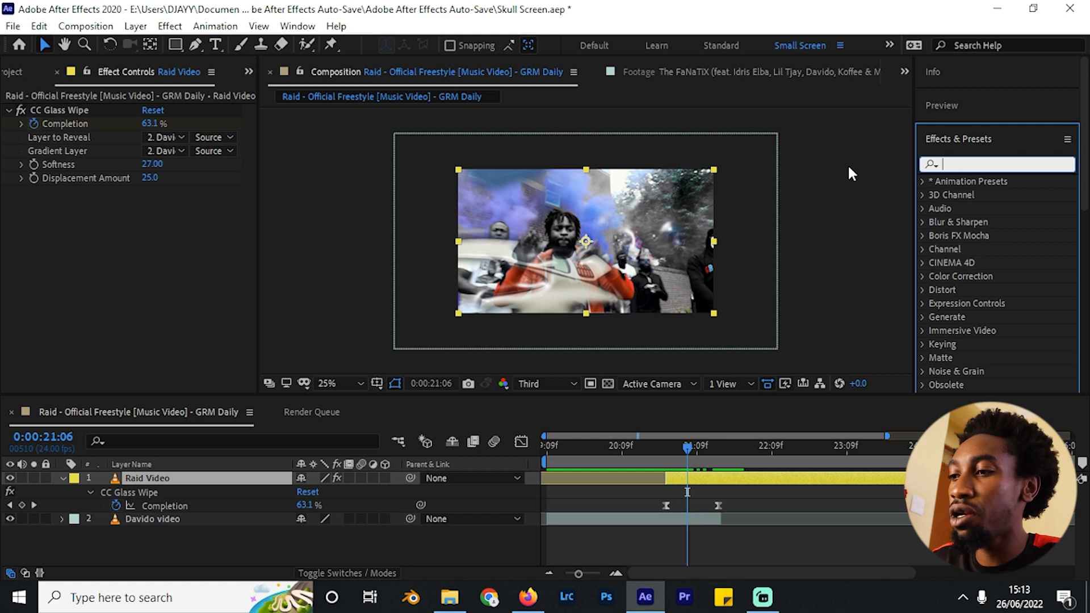
type("glow")
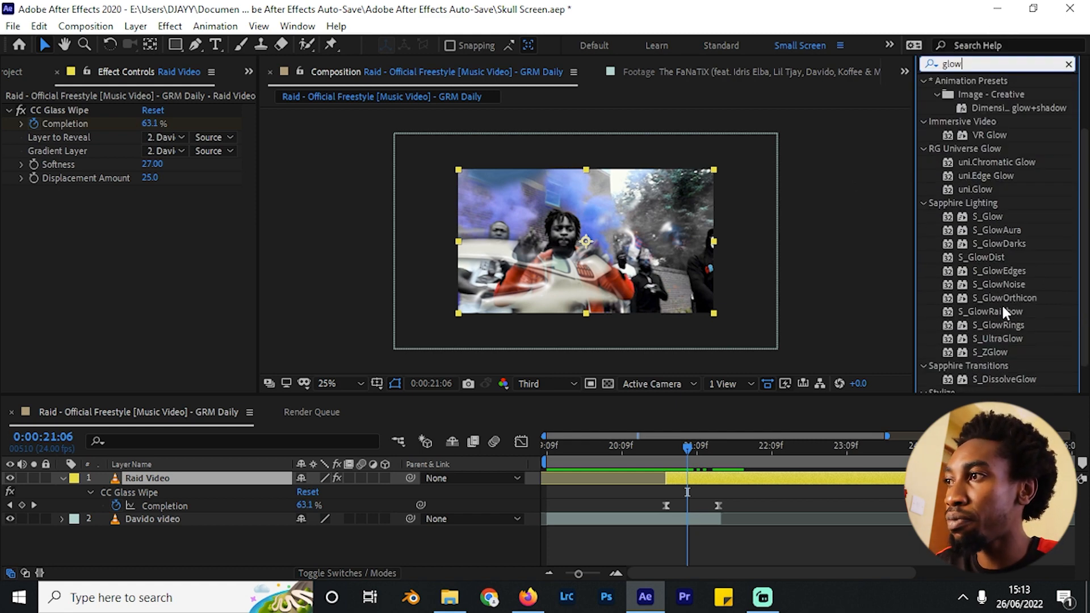
scroll(1002, 304, "down", 1)
left_click_drag(985, 370, 170, 478)
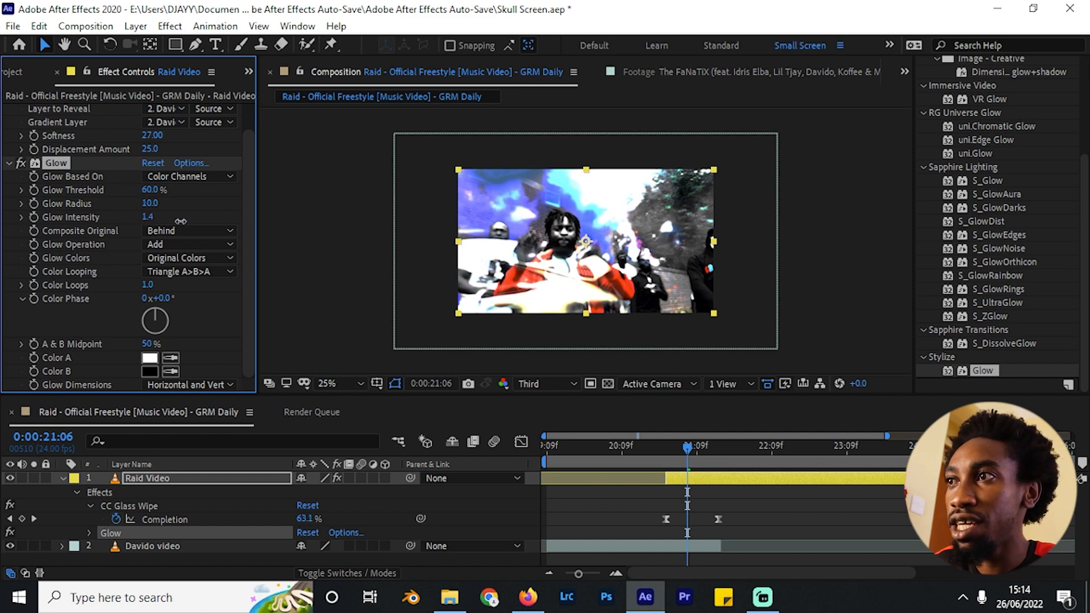
Set the Glow Intensity to 1.8 and the Glow Radius to 111.
left_click_drag(148, 218, 199, 218)
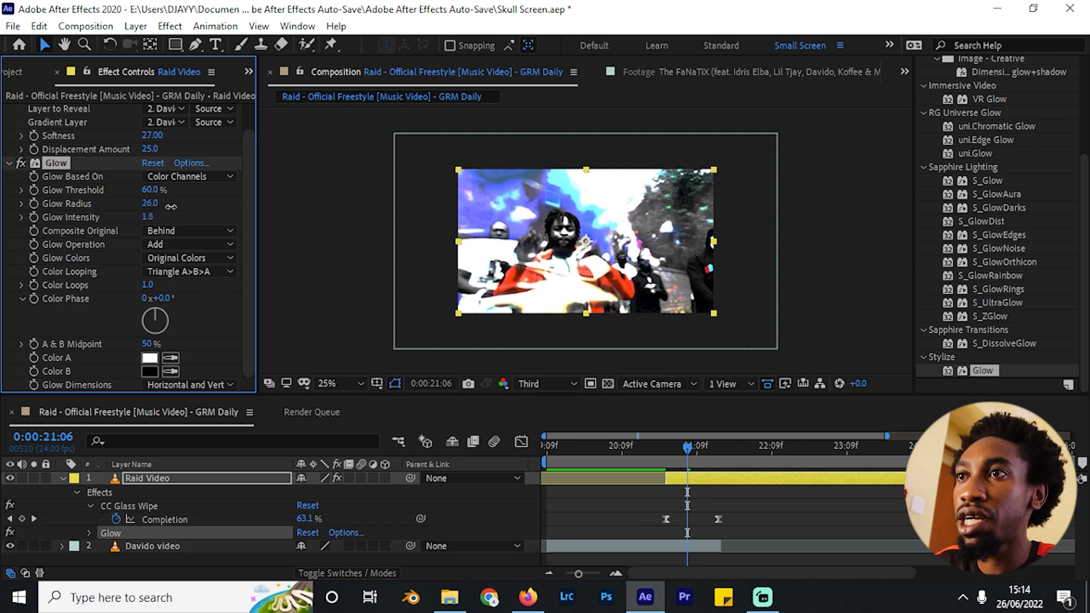
left_click_drag(171, 207, 193, 209)
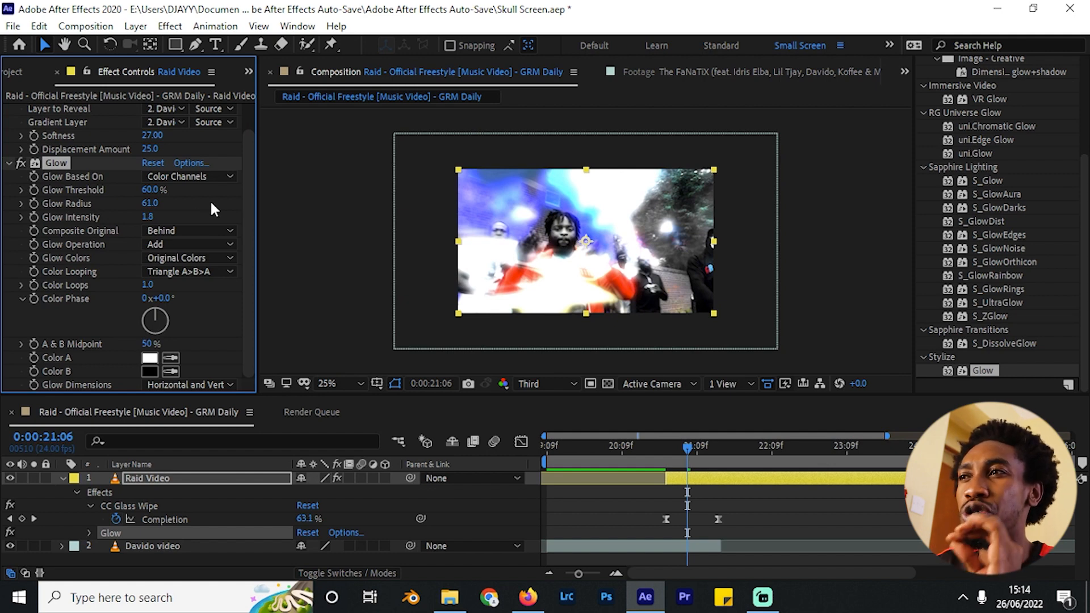
left_click_drag(155, 204, 218, 204)
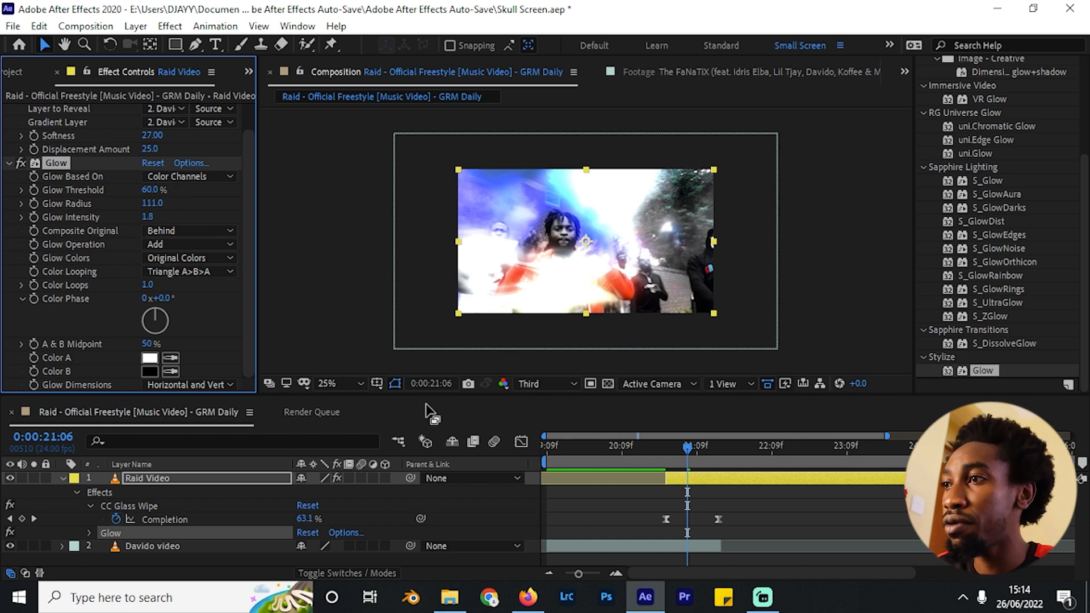
Add a Glow Threshold keyframe of 100% at 0:00:20:23, on the first Completion keyframe.
left_click(665, 449)
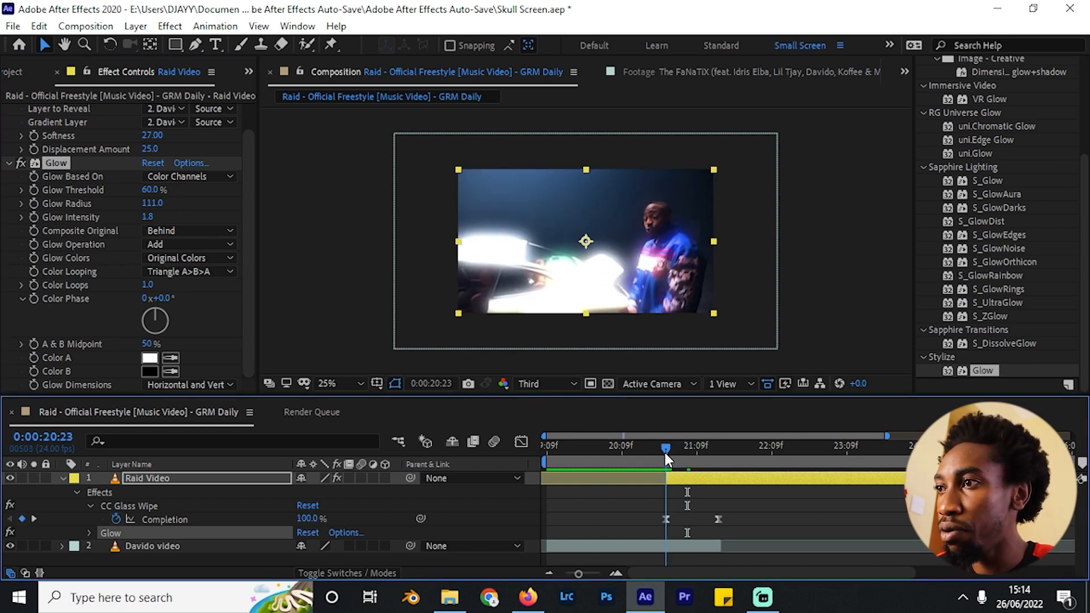
left_click(33, 186)
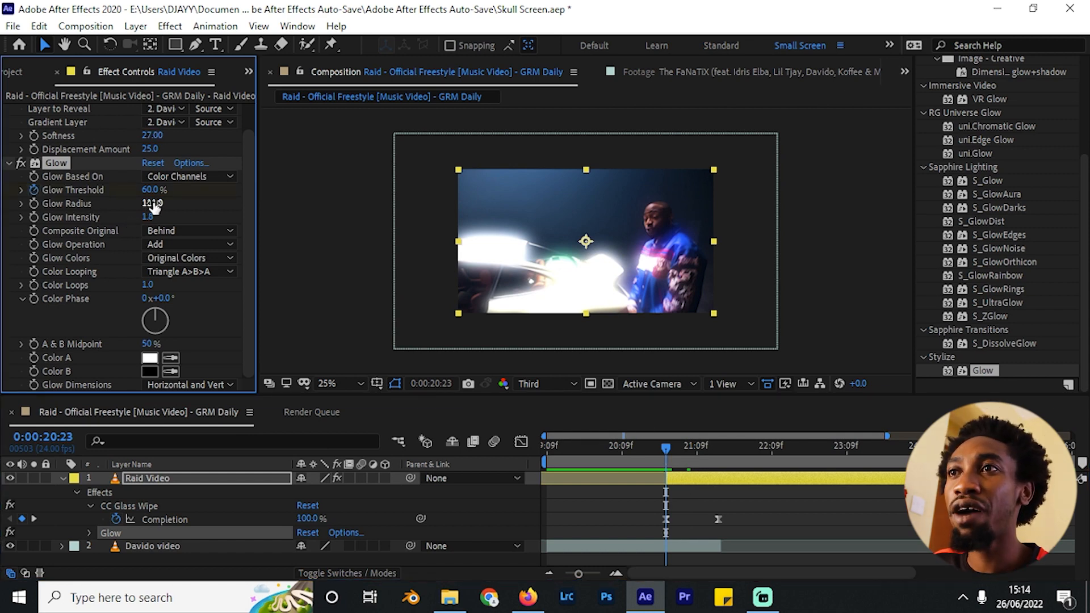
left_click_drag(155, 208, 144, 190)
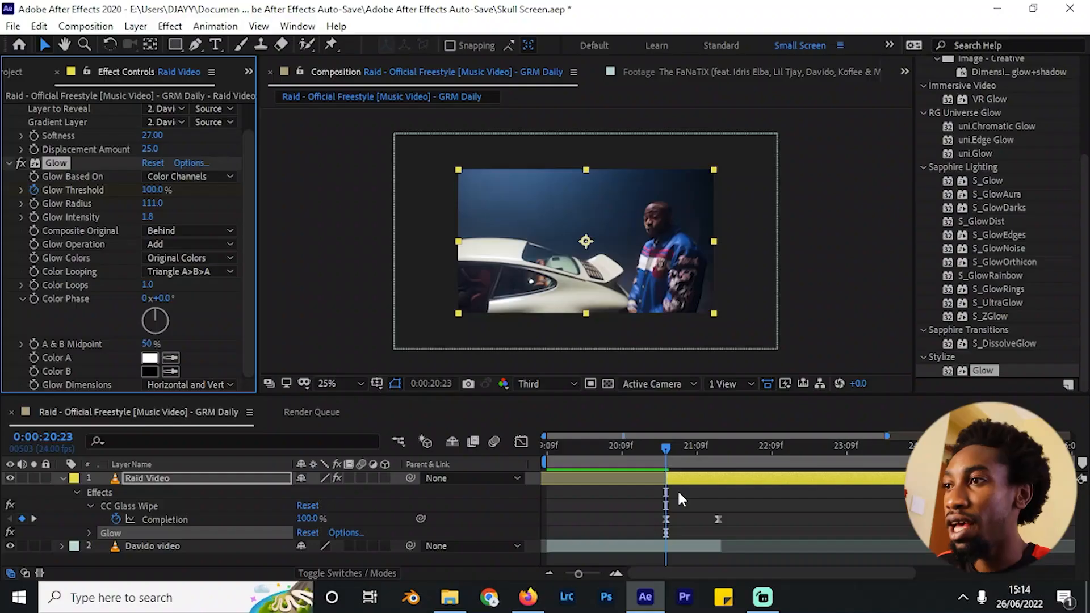
Reveal the modified effect properties of the Raid Video layer in the timeline, including Glow Threshold.
mouse_move(666, 459)
left_mouse_down()
mouse_move(681, 454)
mouse_move(683, 470)
left_mouse_up()
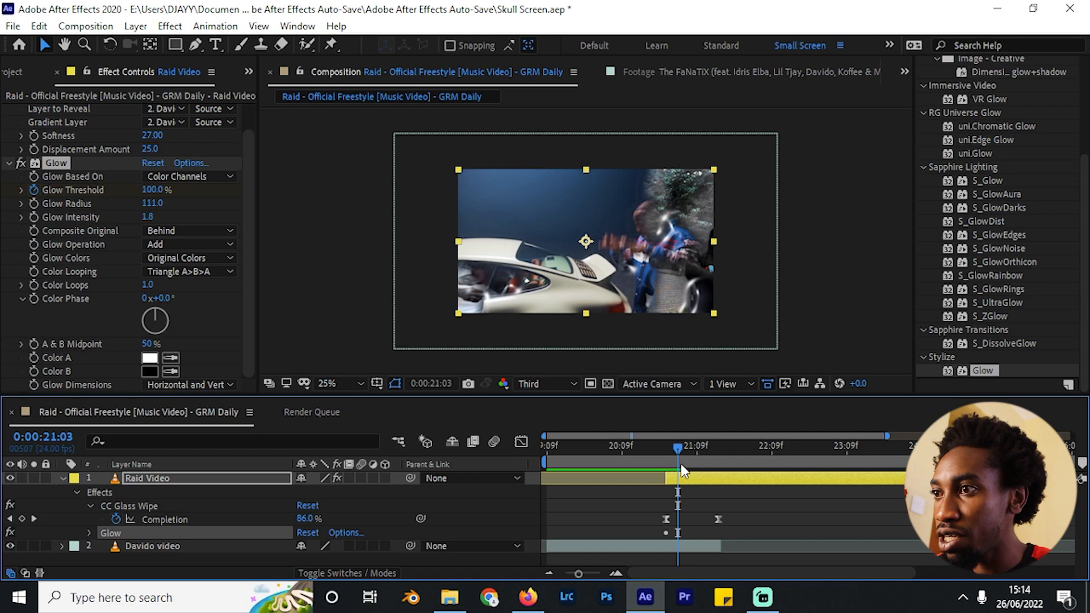
left_click(214, 482)
key("u")
key("u")
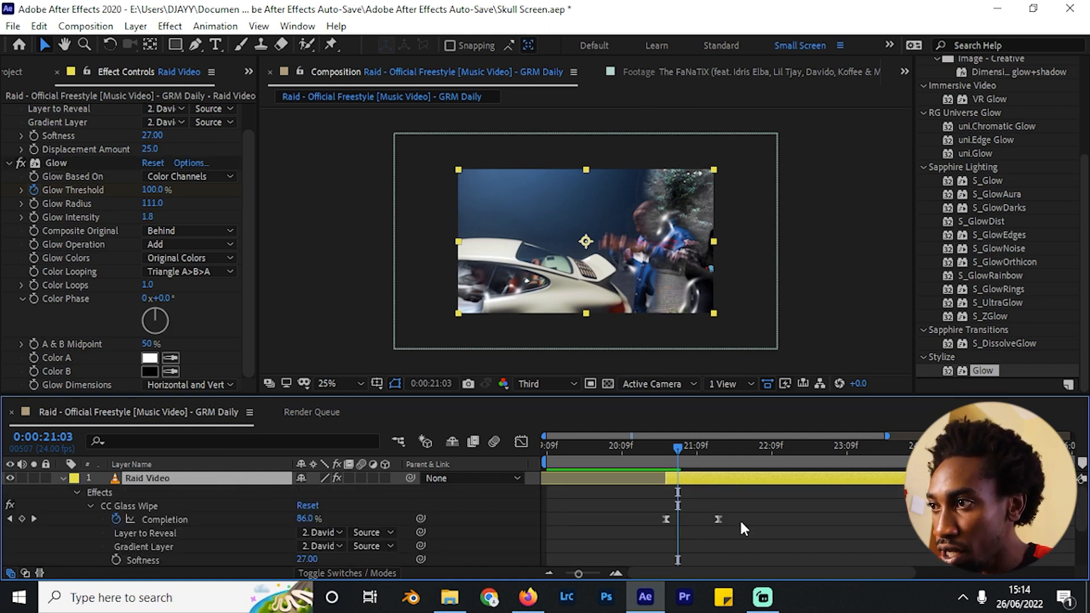
scroll(726, 517, "down", 3)
scroll(699, 500, "up", 3)
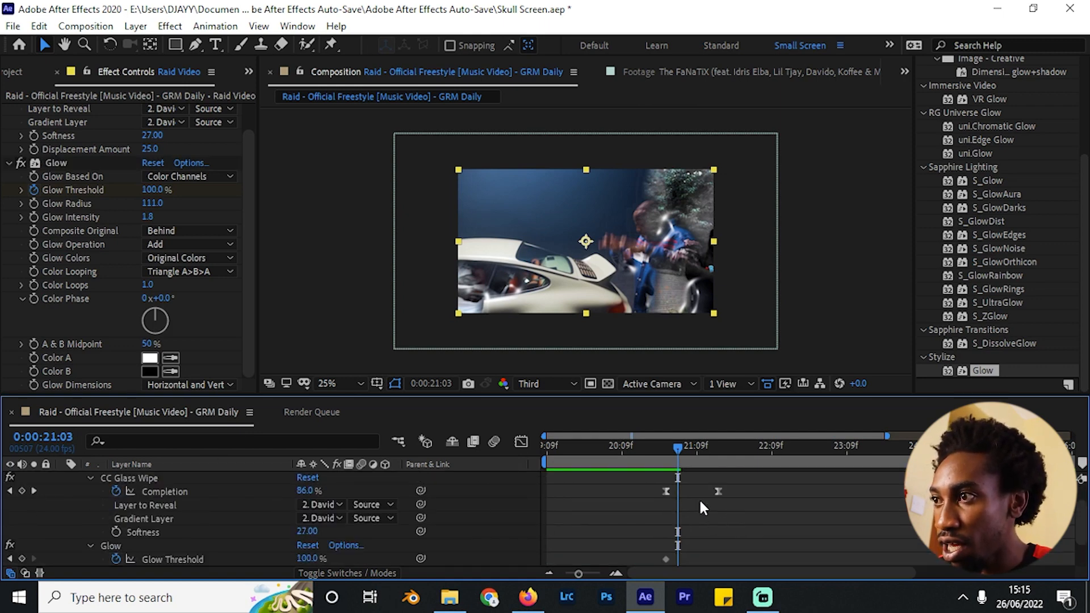
Add a Glow Threshold keyframe of 60% at 0:00:21:07, midway through the transition.
left_click_drag(670, 443, 689, 455)
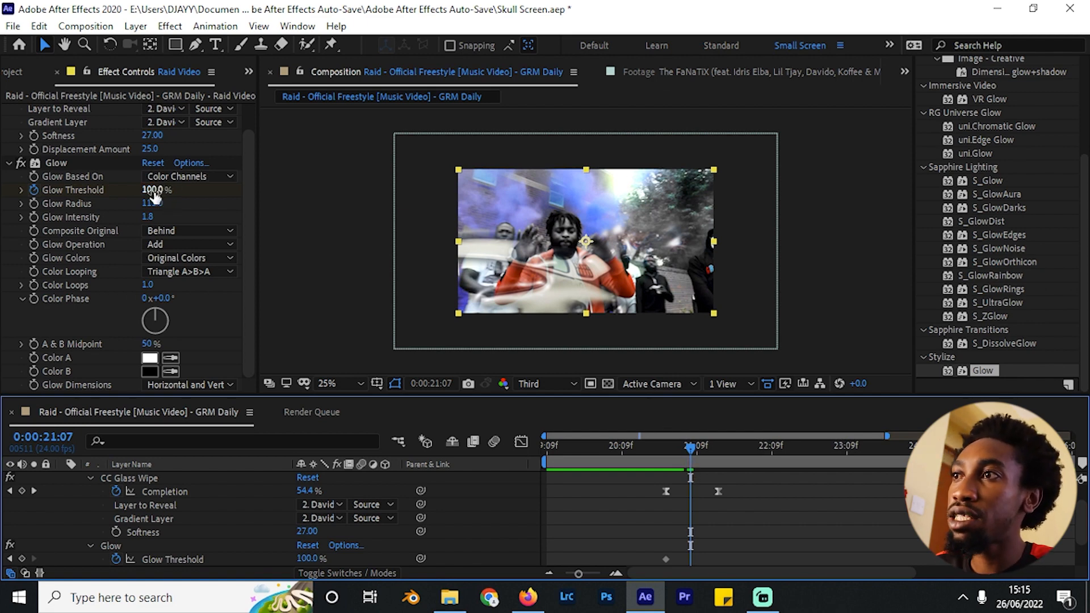
left_click_drag(153, 191, 66, 192)
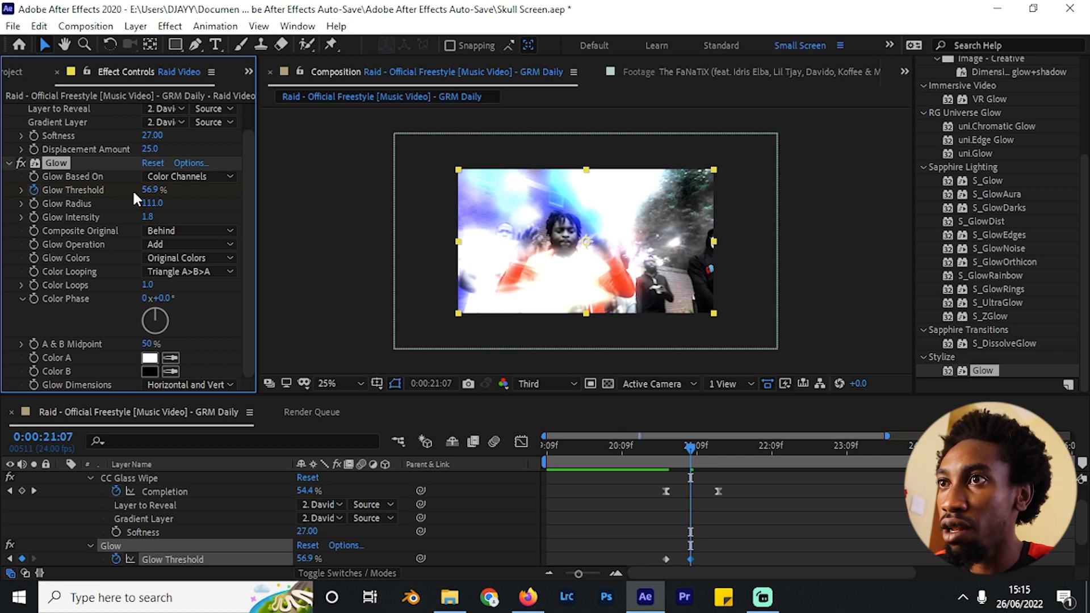
left_click(150, 191)
type("60")
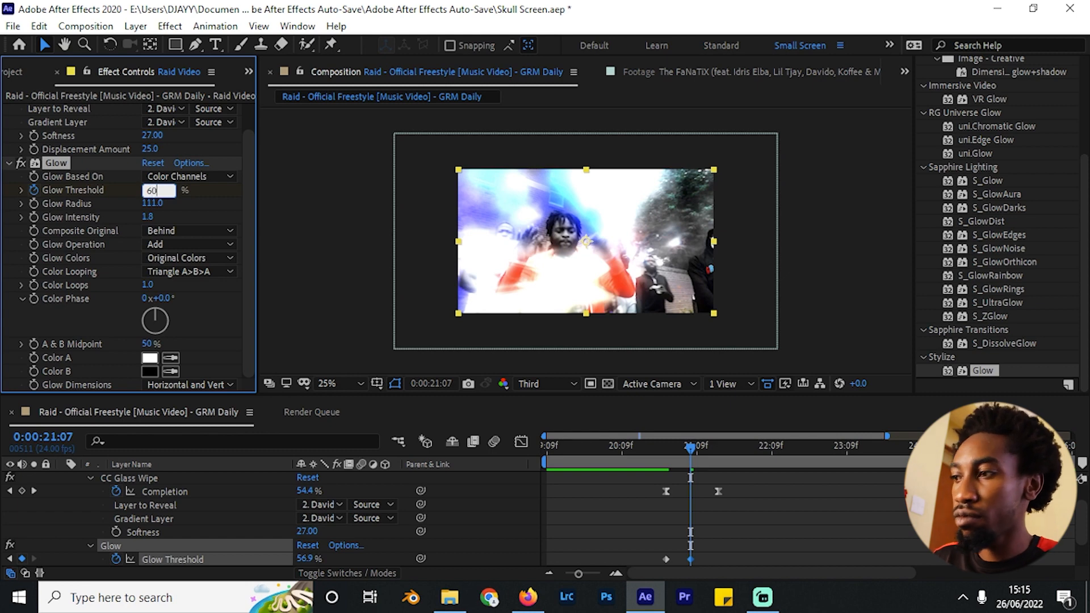
key("Return")
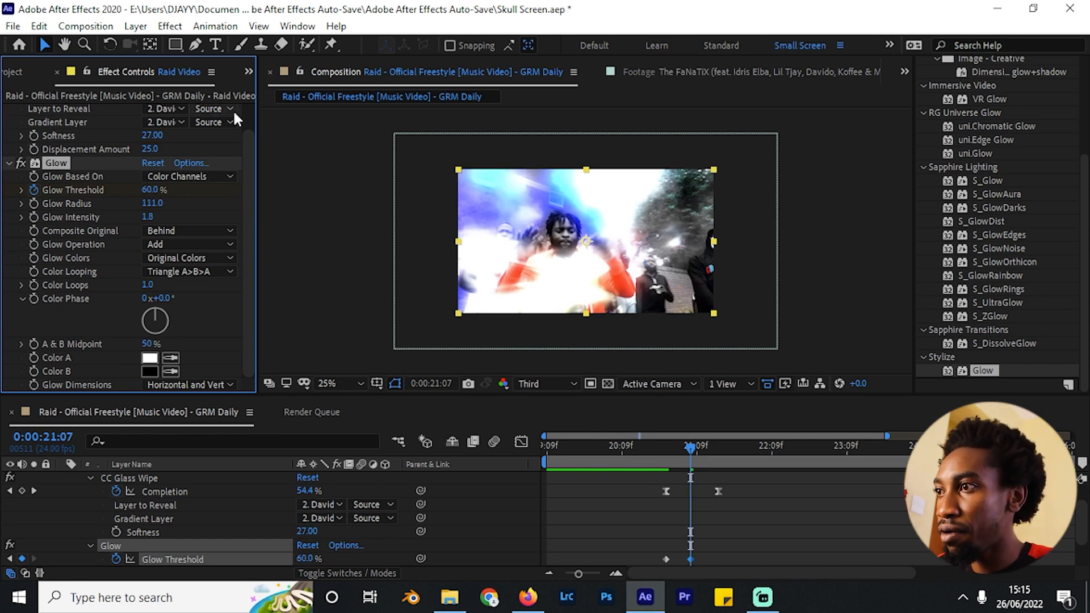
Add a Glow Threshold keyframe of 100% on the last Completion keyframe.
left_click_drag(702, 448, 717, 447)
left_click(151, 190)
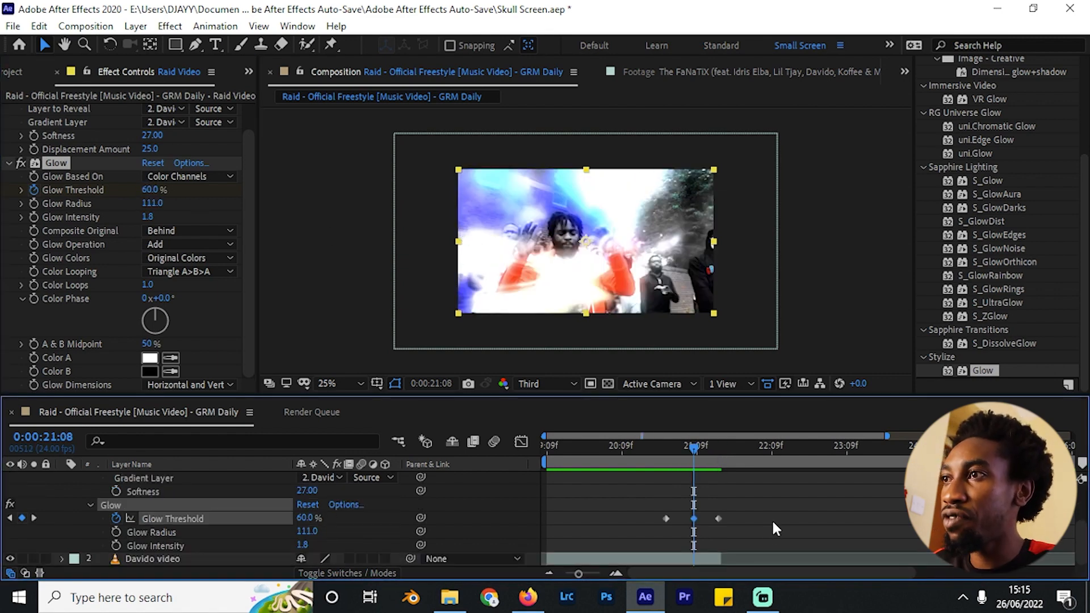
Apply Easy Ease to all three Glow Threshold keyframes and preview the transition.
left_click_drag(749, 507, 649, 519)
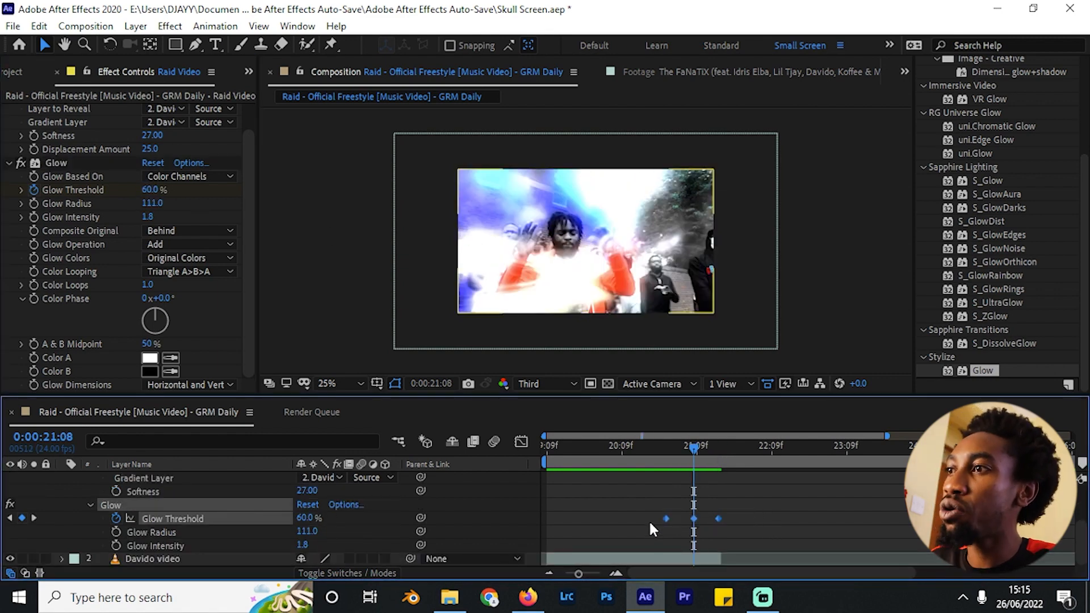
right_click(719, 518)
mouse_move(789, 505)
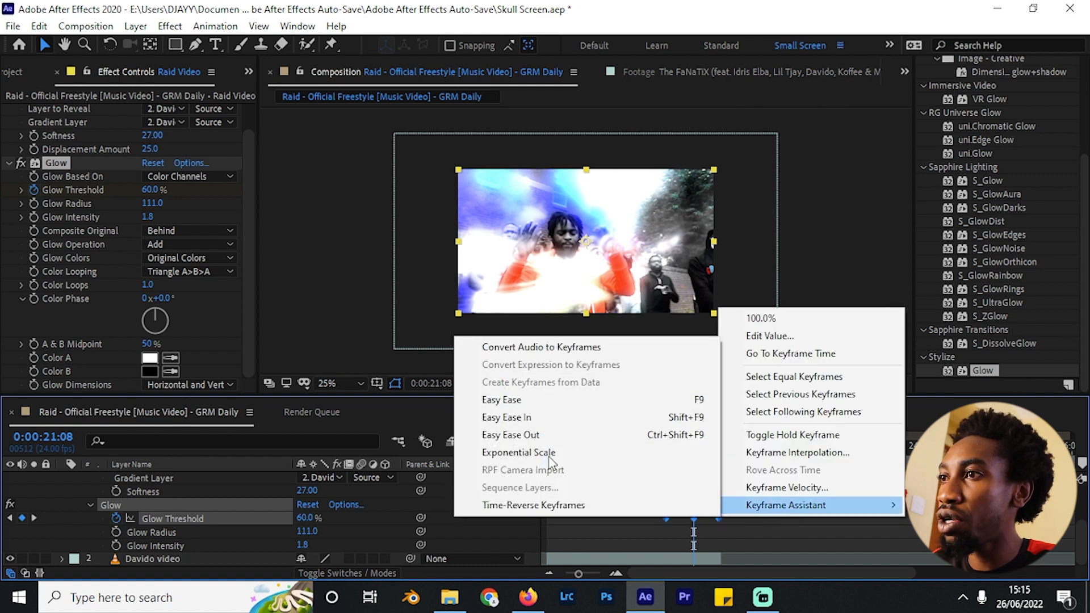
left_click(519, 401)
left_click_drag(624, 448, 724, 489)
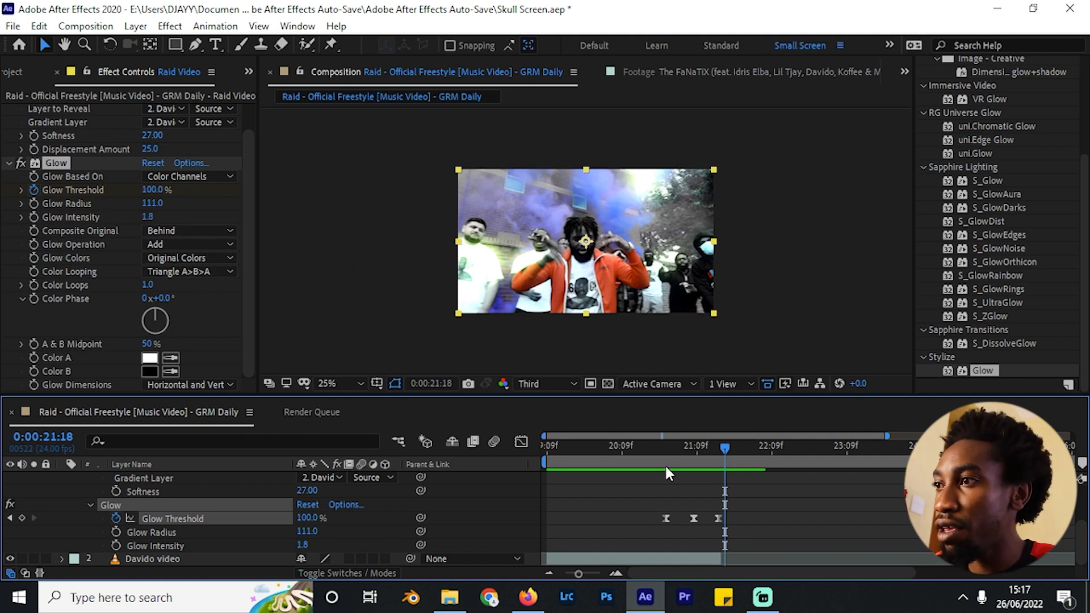
Keyframe the Glow Radius at 111 at 0:00:21:16 and at 0 one frame further, at 0:00:21:17.
left_click_drag(665, 461, 721, 478)
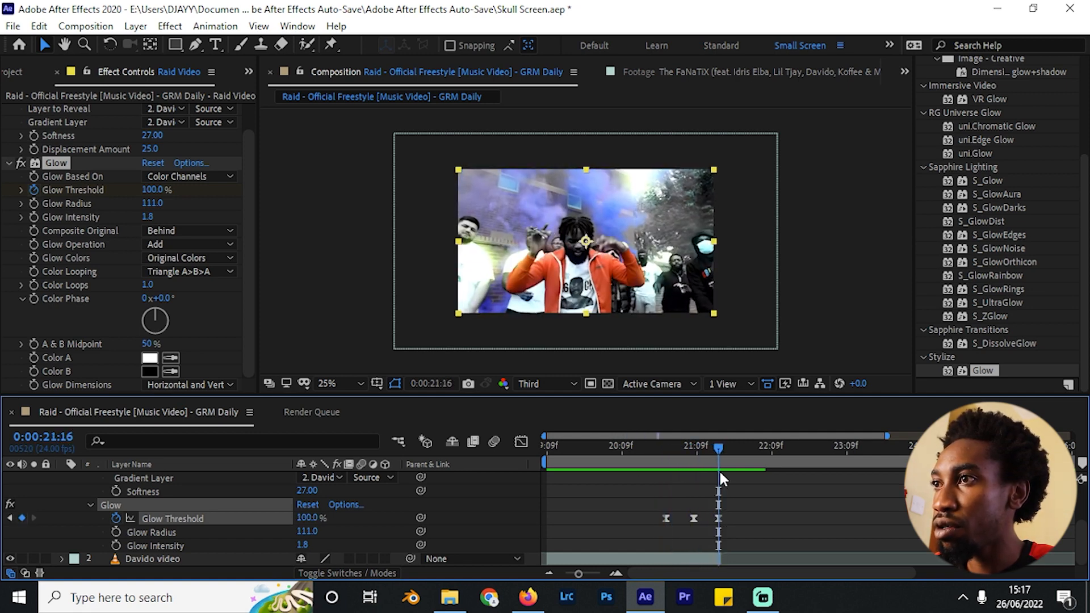
left_click(34, 202)
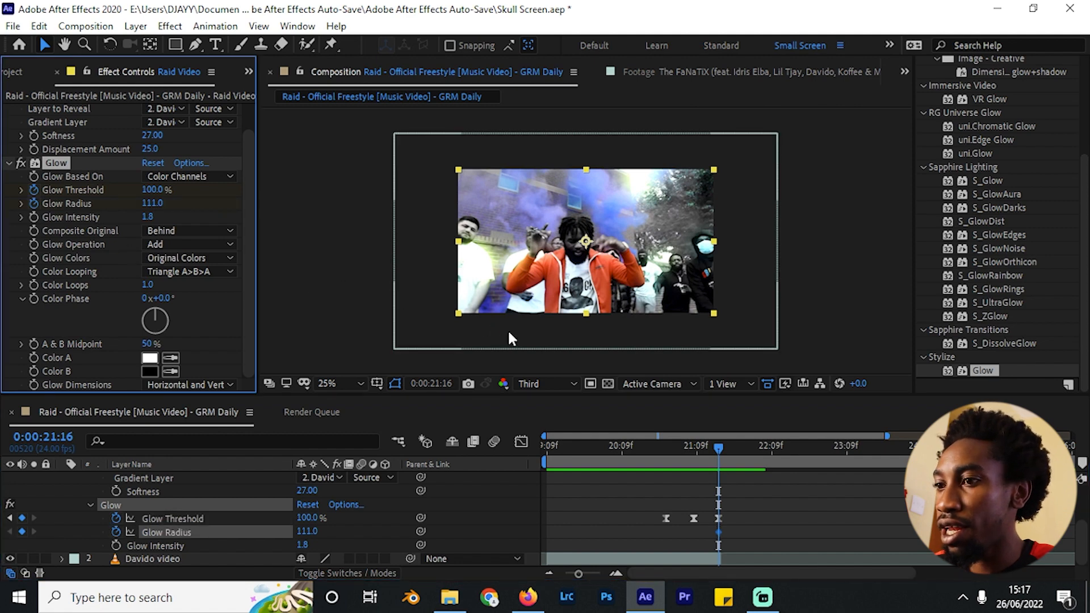
key("Page_Down")
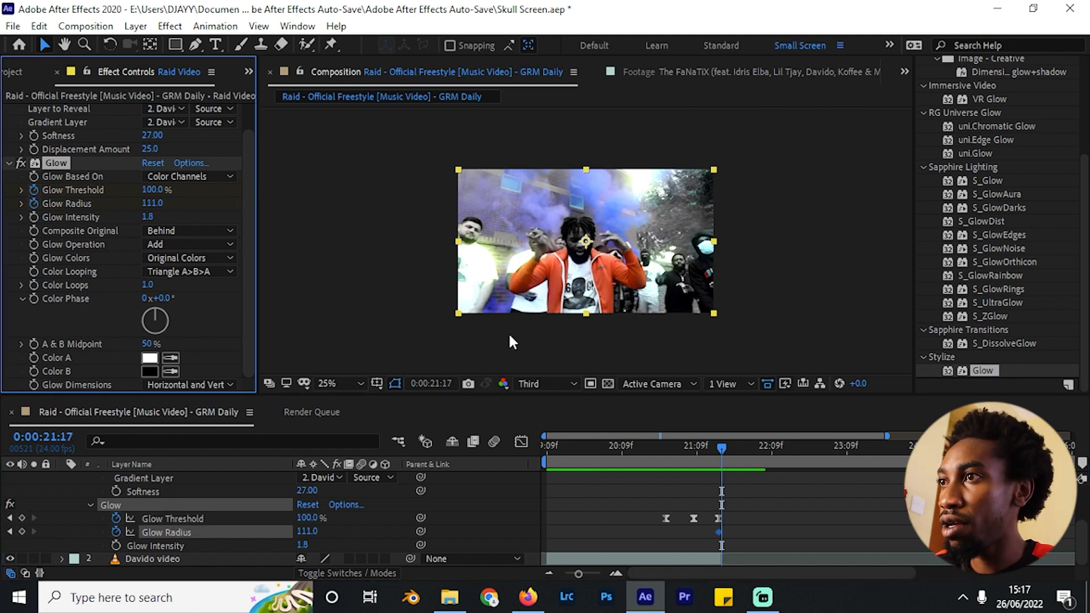
left_click(152, 203)
type("0")
key("Return")
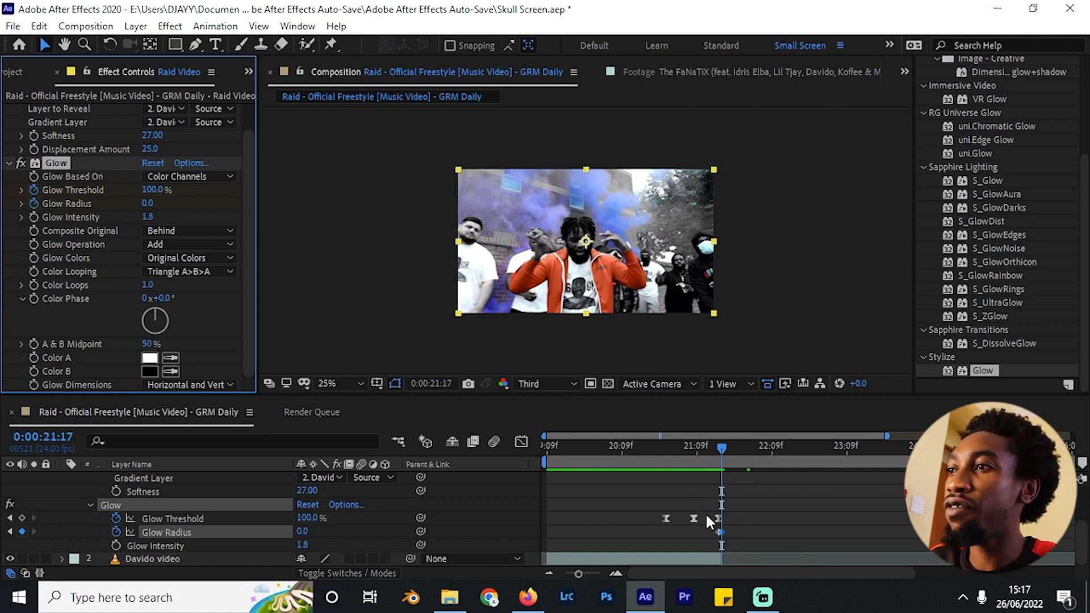
Delete both Glow Radius keyframes of the Raid Video layer.
left_click_drag(731, 529, 693, 530)
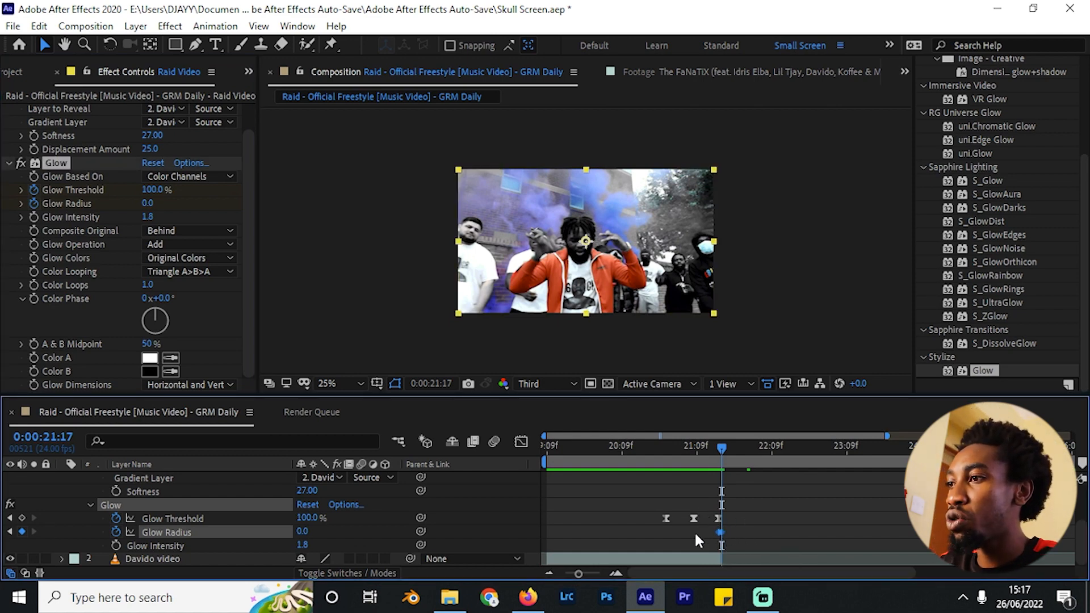
key("Delete")
Split the Raid Video layer at 0:00:21:17, just after the last Completion keyframe.
scroll(723, 495, "up", 3)
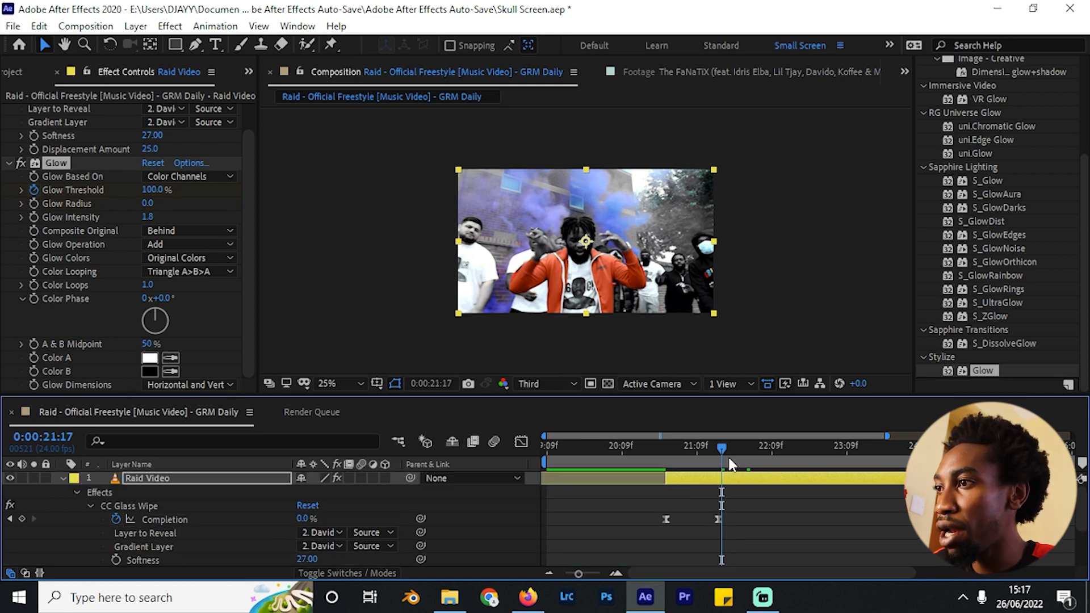
key("grave")
key("grave")
key("grave")
key("grave")
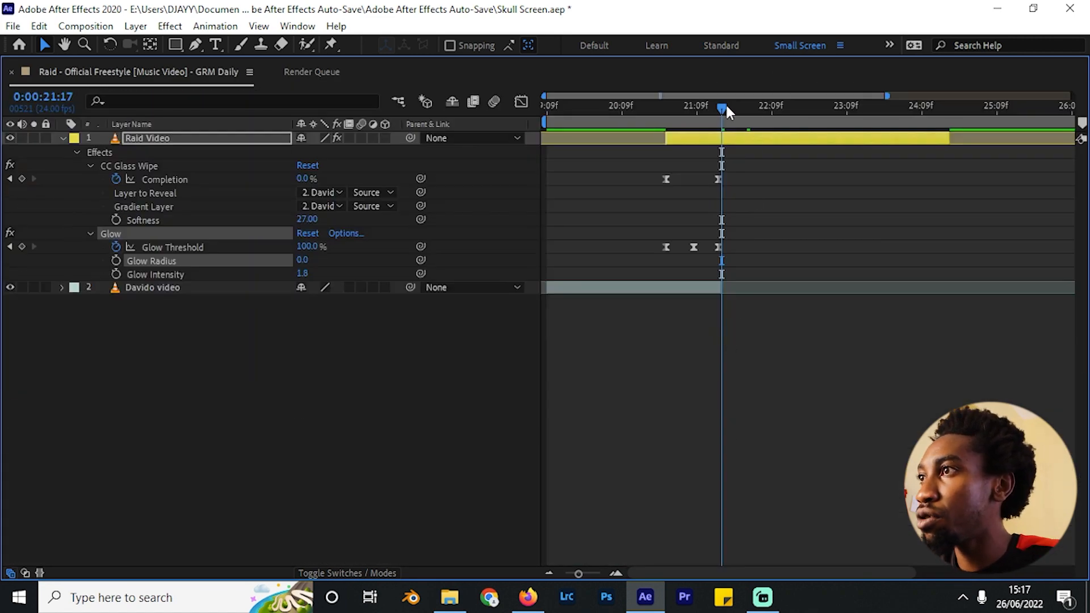
mouse_move(726, 107)
left_mouse_down()
mouse_move(722, 117)
mouse_move(736, 117)
left_mouse_up()
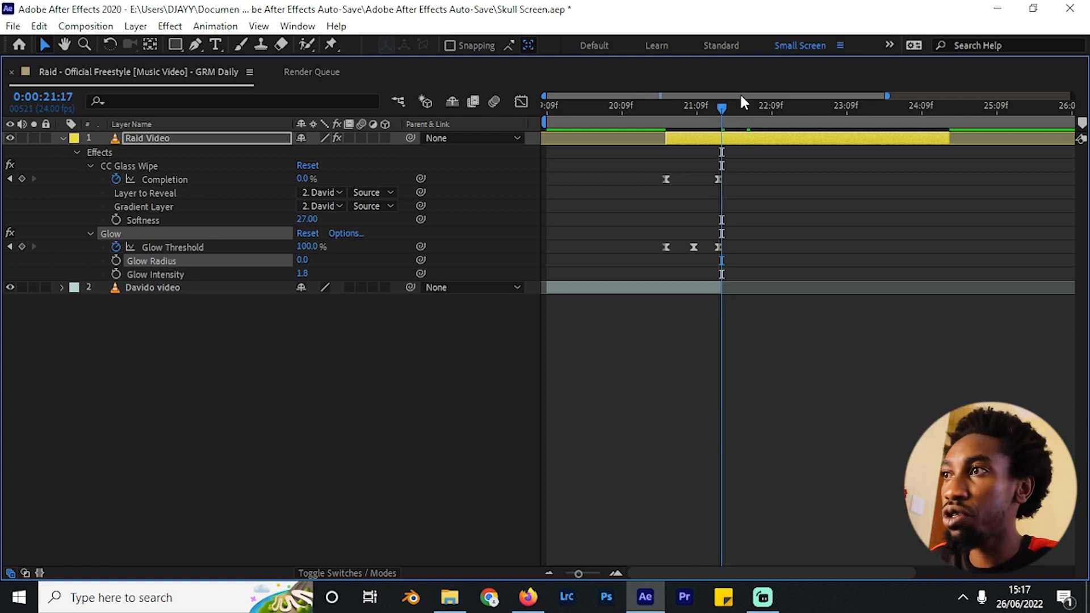
left_click(784, 142)
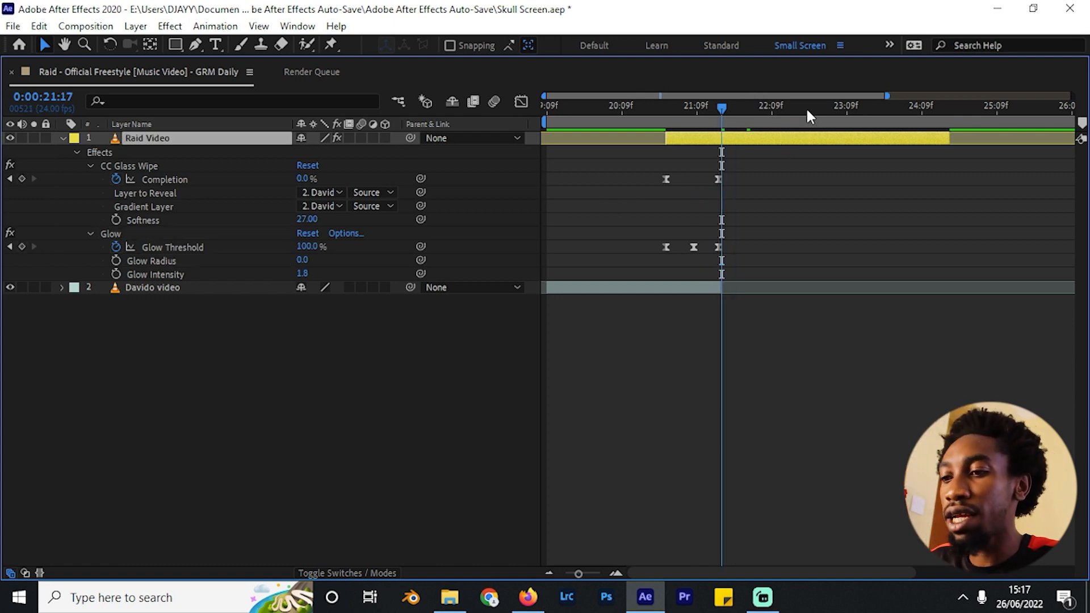
key("ctrl+d")
key("grave")
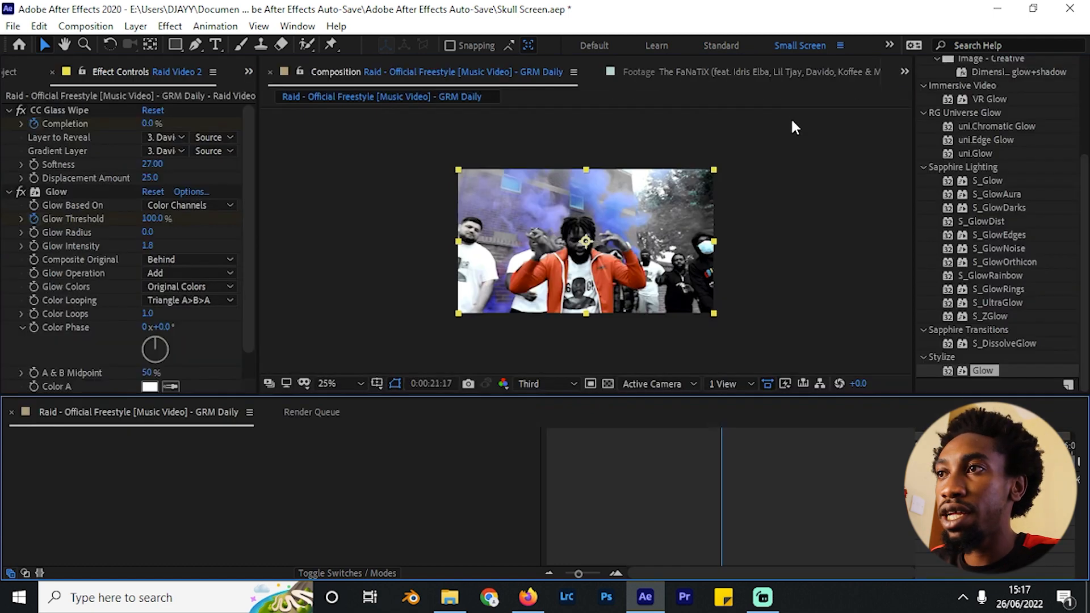
Remove the Glow and CC Glass Wipe effects from the Raid Video 2 layer.
left_click(51, 194)
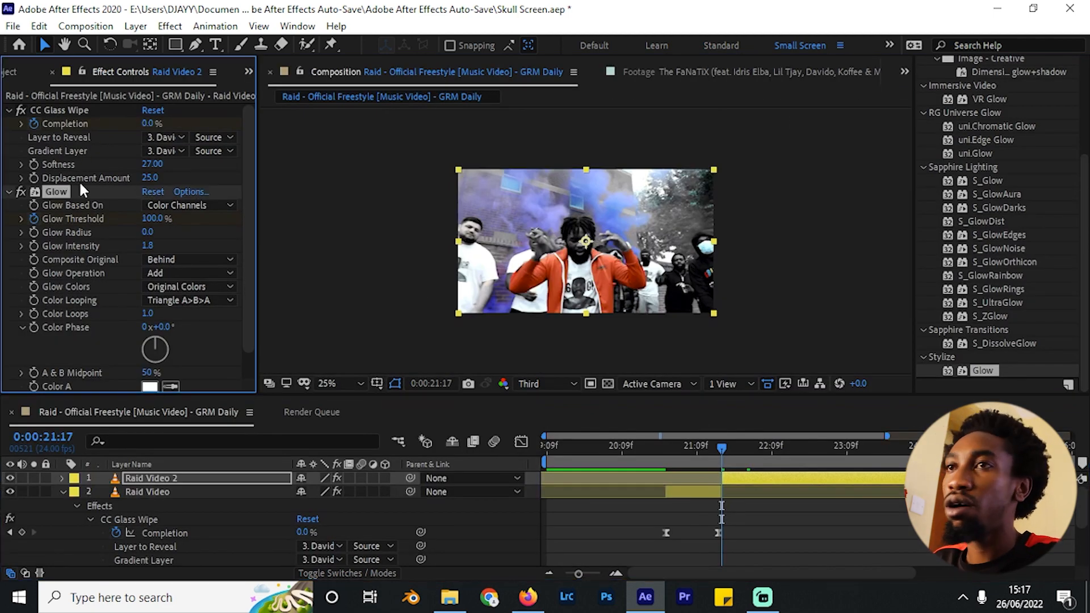
key("Delete")
left_click(61, 111)
key("Delete")
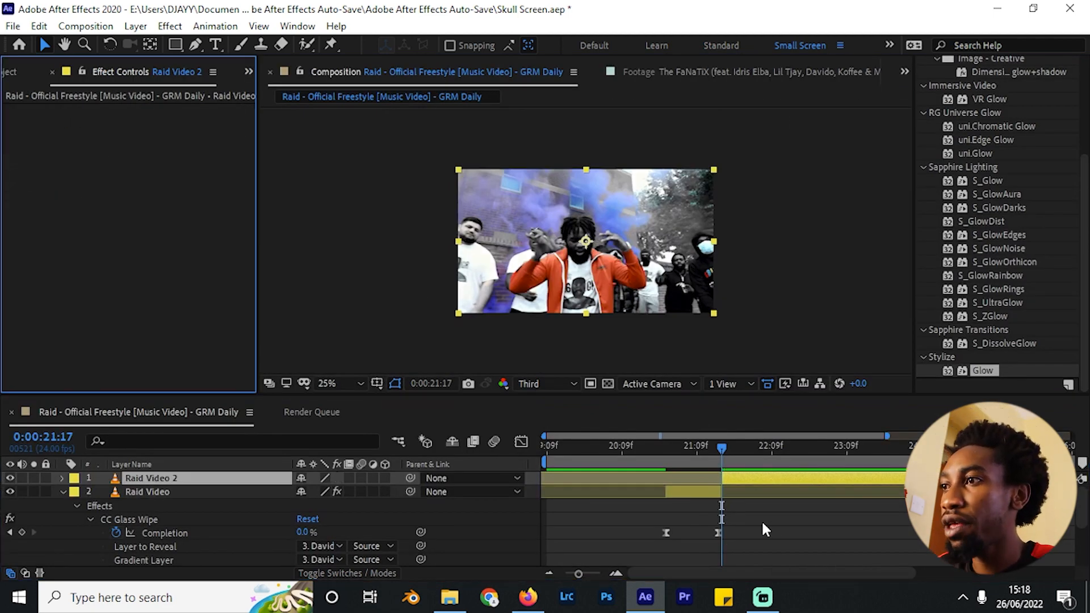
left_click(601, 449)
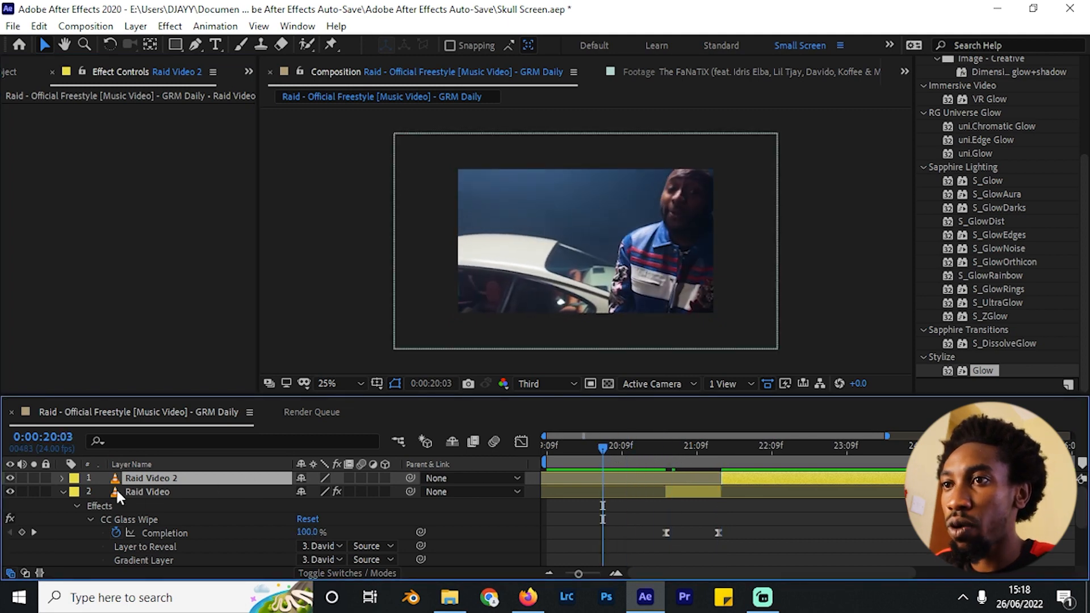
Collapse the Raid Video layer's properties, set its Glow Radius to 110 and preview the transition.
left_click(64, 492)
left_click_drag(603, 452, 689, 450)
left_click(686, 490)
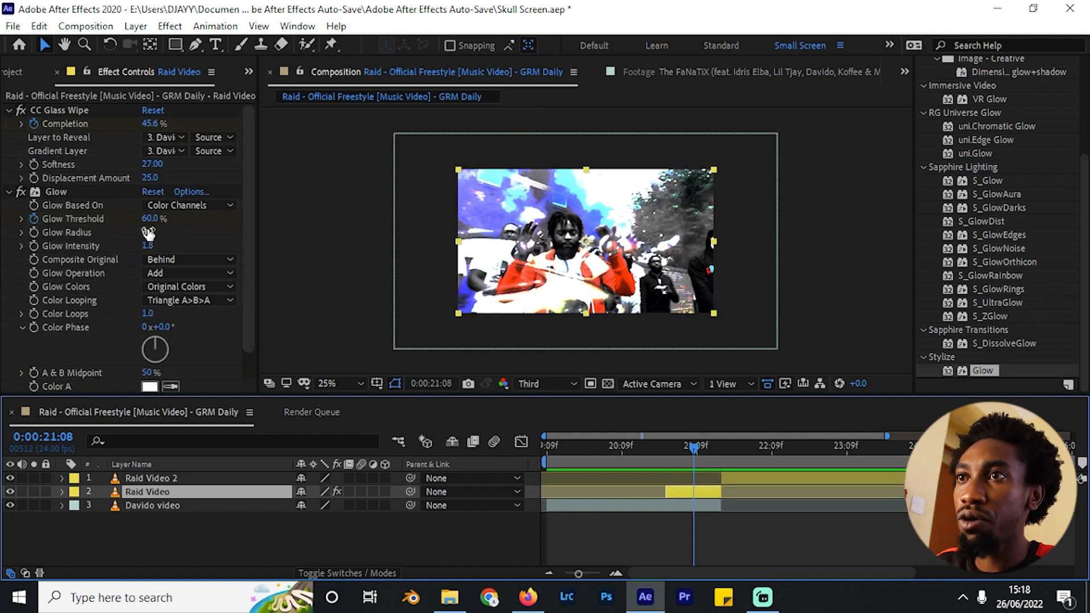
left_click_drag(149, 233, 142, 234)
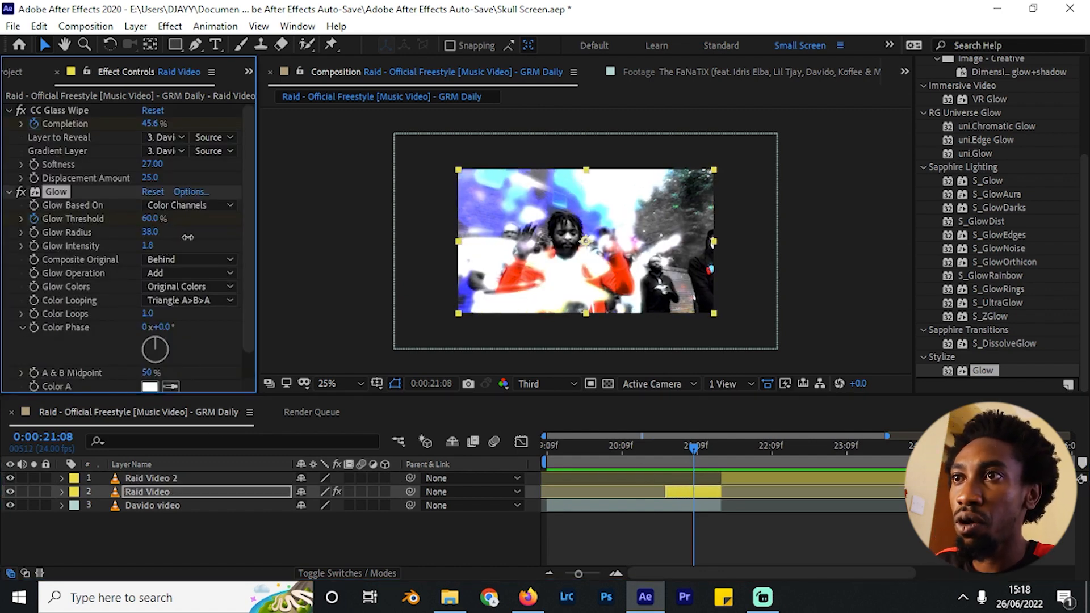
left_click(151, 233)
type("110")
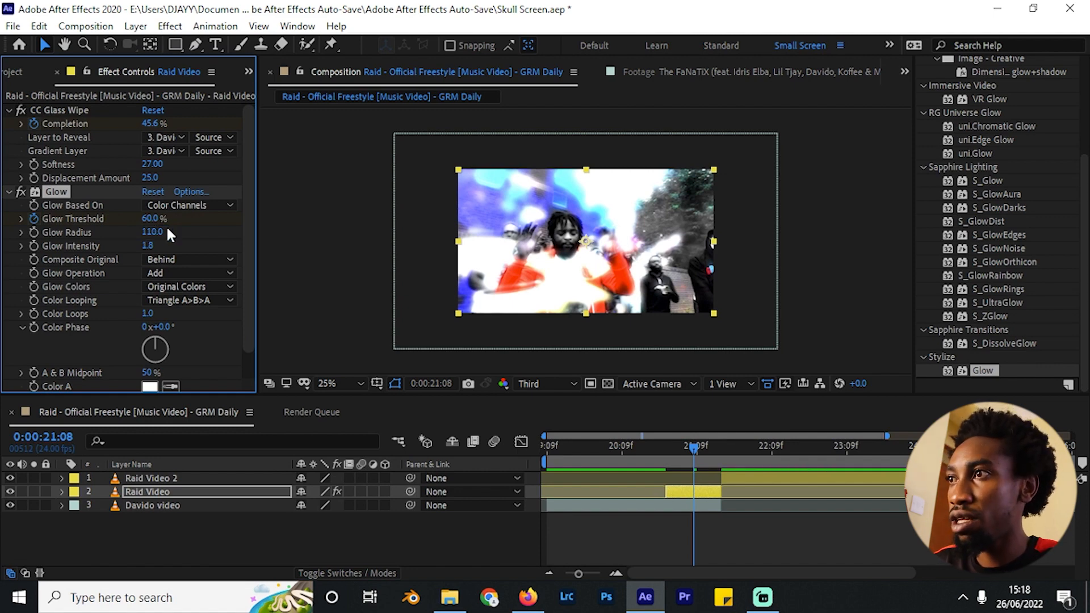
left_click_drag(610, 458, 702, 459)
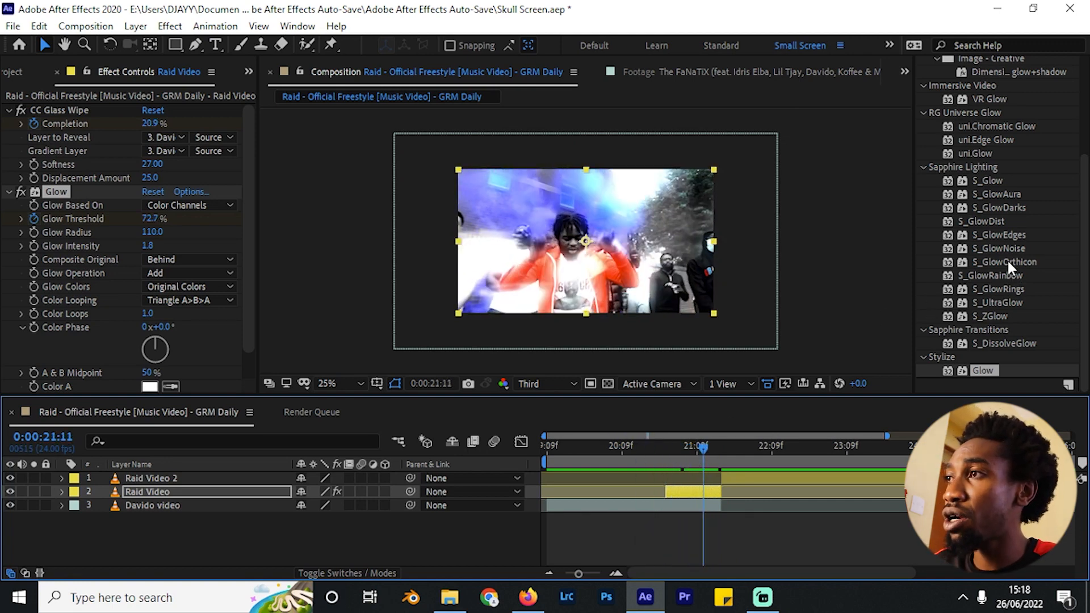
Set Color A of the Raid Video layer's Glow effect to yellow, EFED21.
scroll(1006, 260, "up", 2)
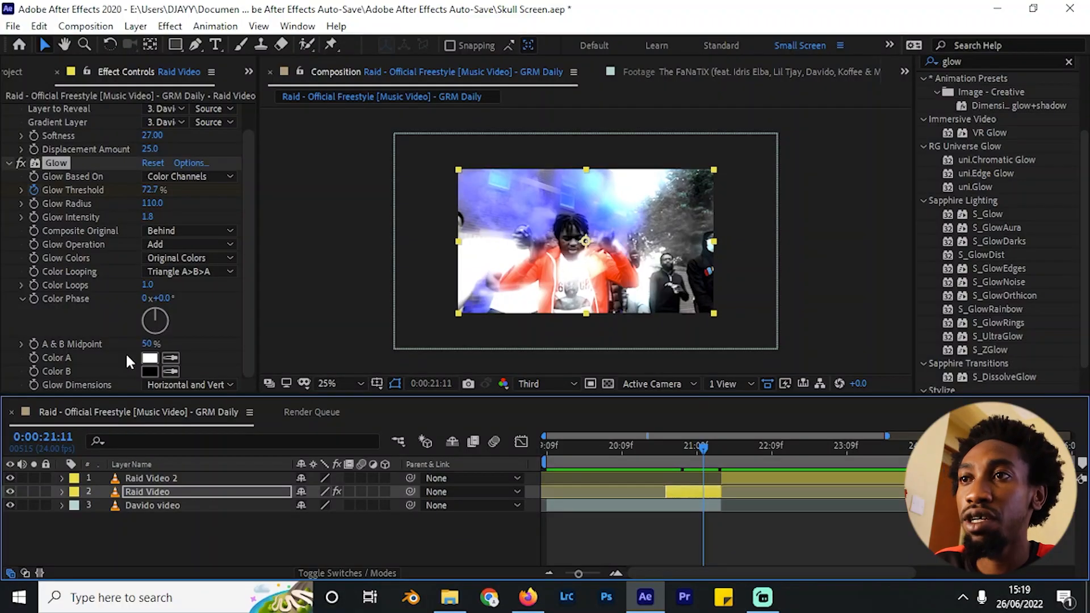
left_click(149, 360)
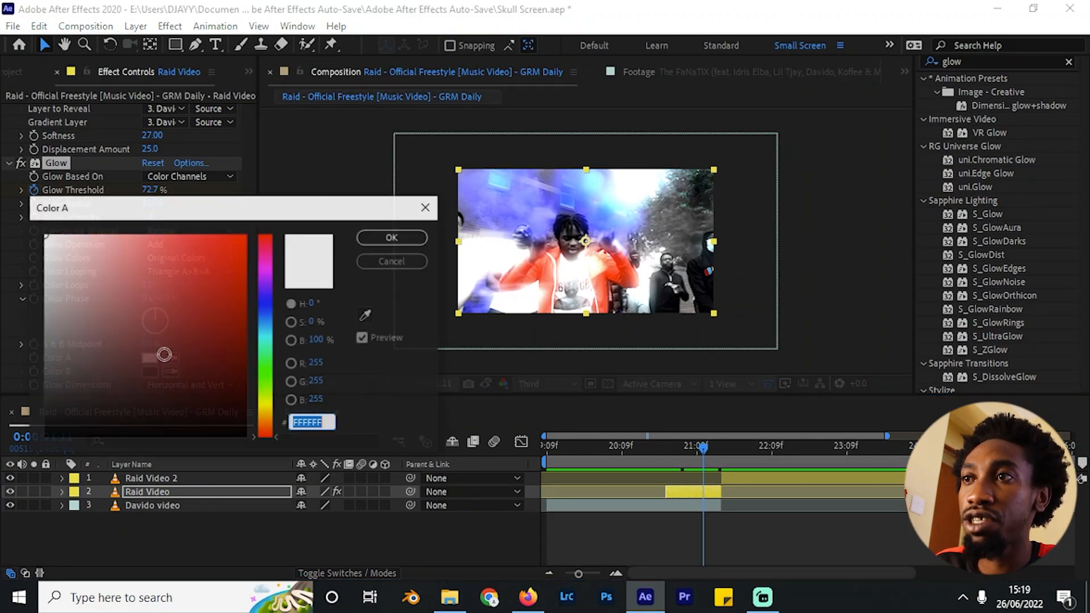
mouse_move(234, 303)
left_mouse_down()
mouse_move(234, 233)
mouse_move(264, 291)
mouse_move(275, 410)
left_mouse_up()
left_click_drag(232, 266, 216, 244)
left_click(392, 237)
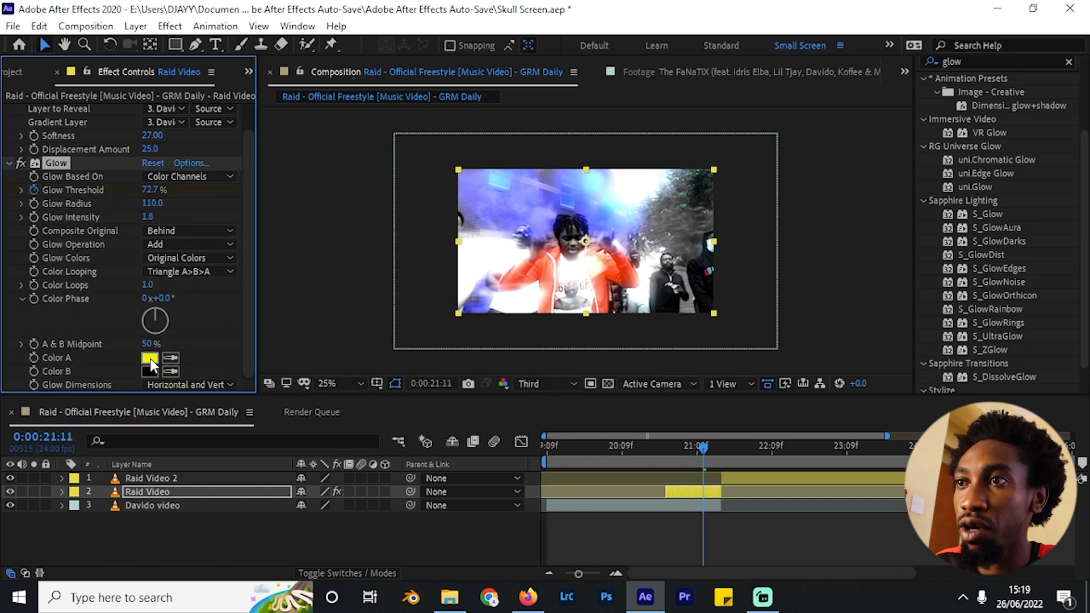
Set the Glow effect's Color B to the same yellow as Color A, EFED21, and check the frame.
left_click(149, 357)
left_click(377, 257)
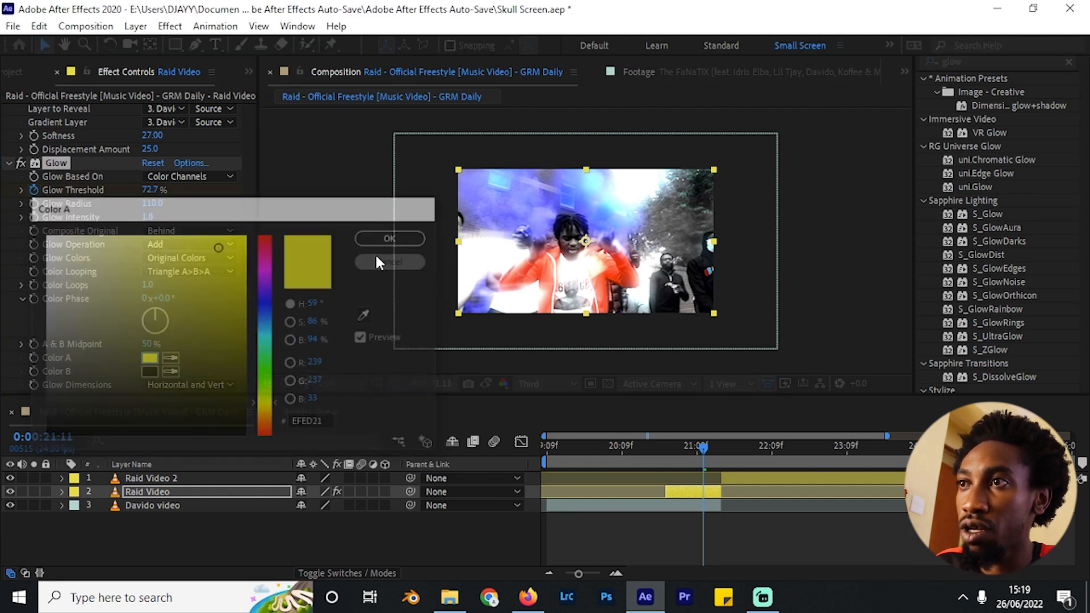
left_click(153, 371)
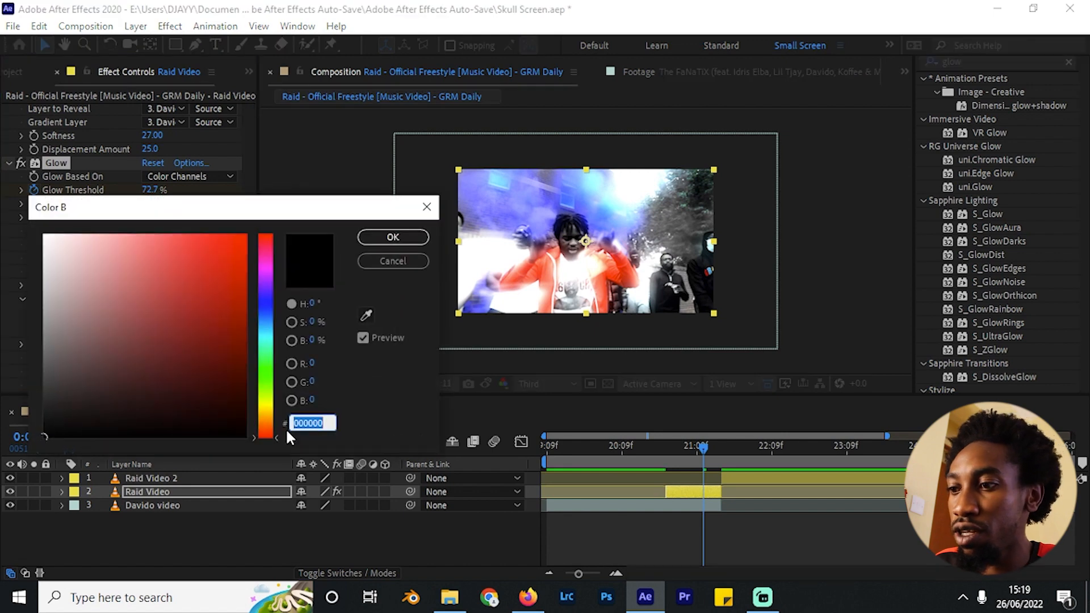
type("EFED21")
left_click(393, 237)
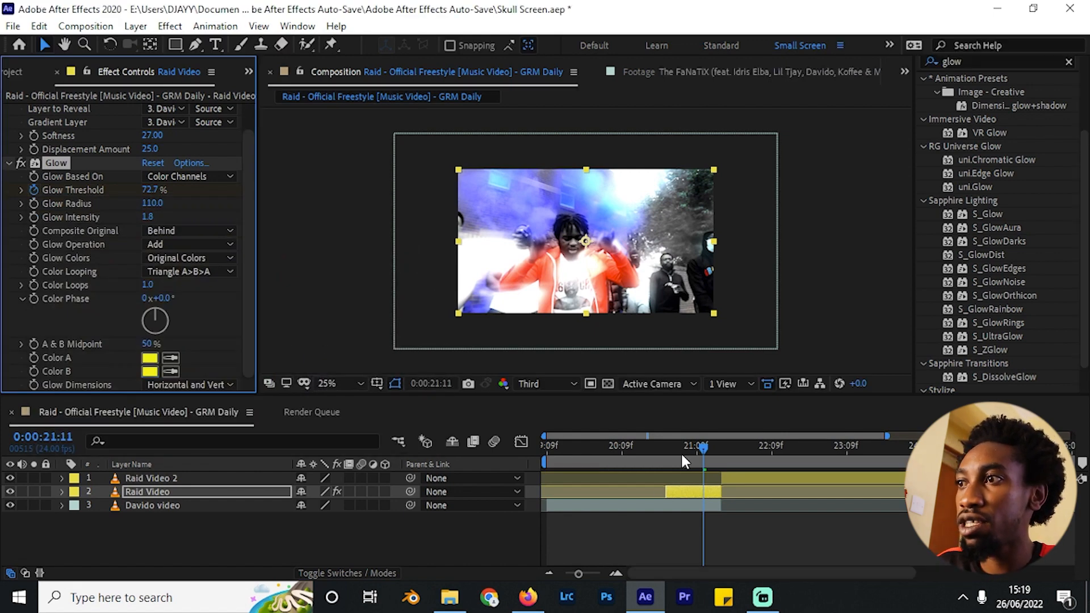
mouse_move(680, 451)
left_mouse_down()
mouse_move(666, 451)
mouse_move(701, 455)
mouse_move(684, 456)
left_mouse_up()
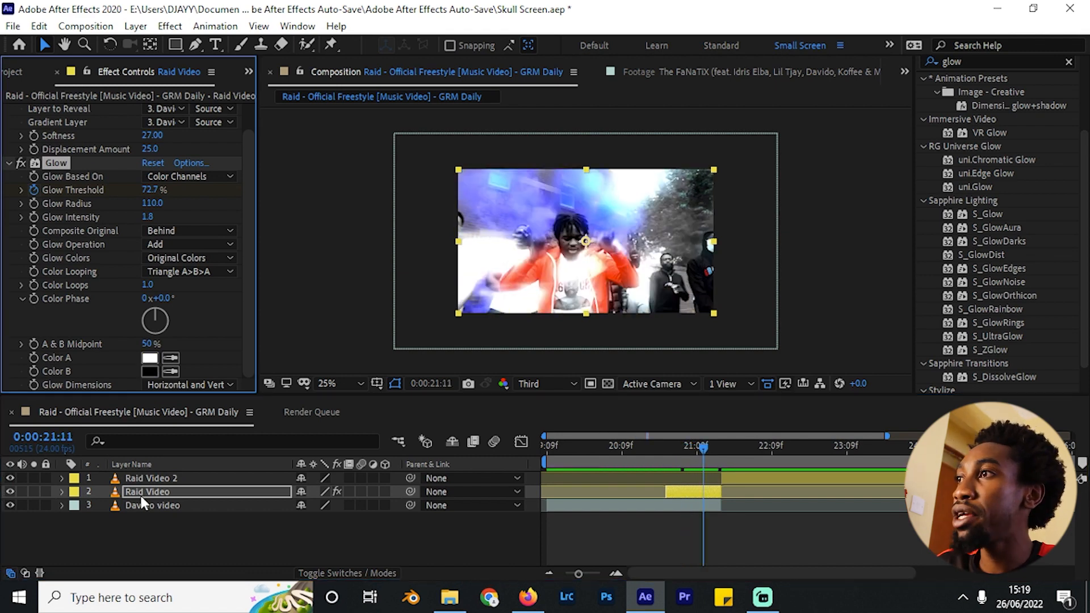
Disable and collapse the Glow effect on the Raid Video layer, and apply the Sapphire Lighting S_Glow effect instead.
scroll(1050, 281, "up", 3)
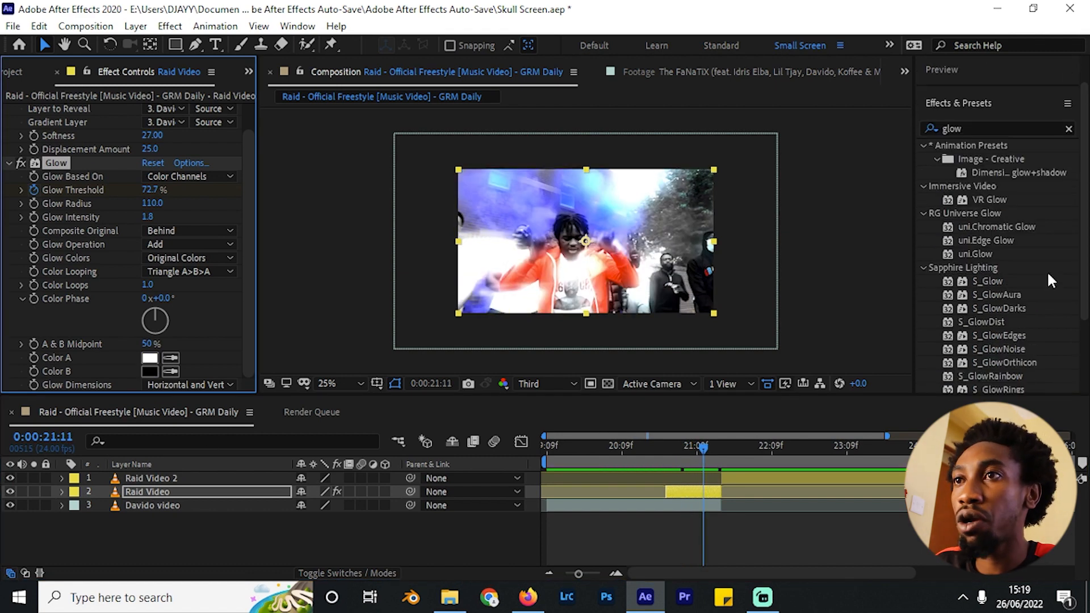
left_click(20, 163)
left_click(8, 164)
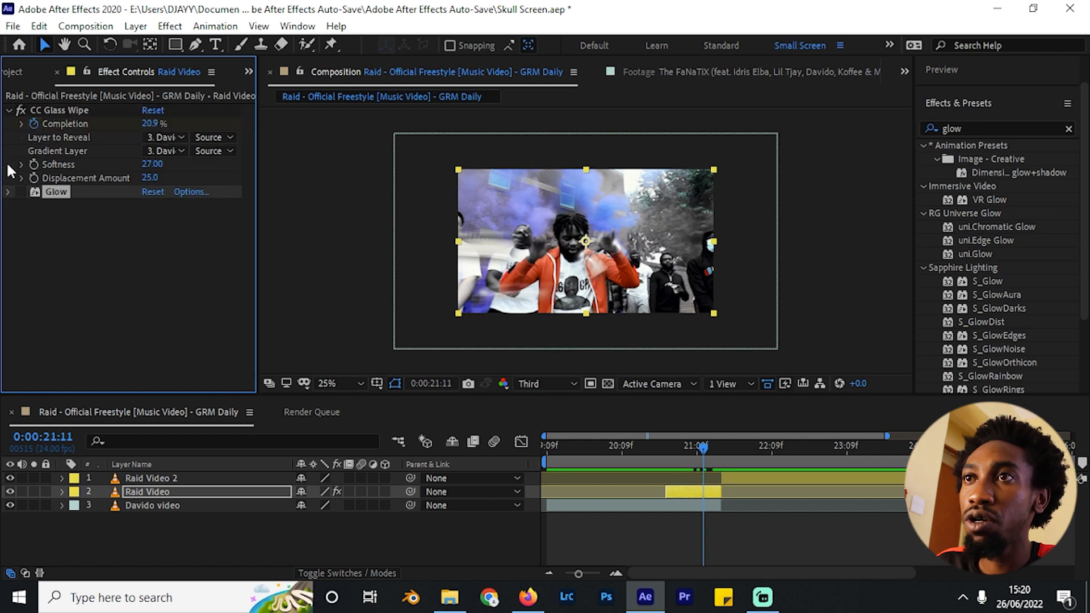
left_click_drag(1000, 282, 50, 141)
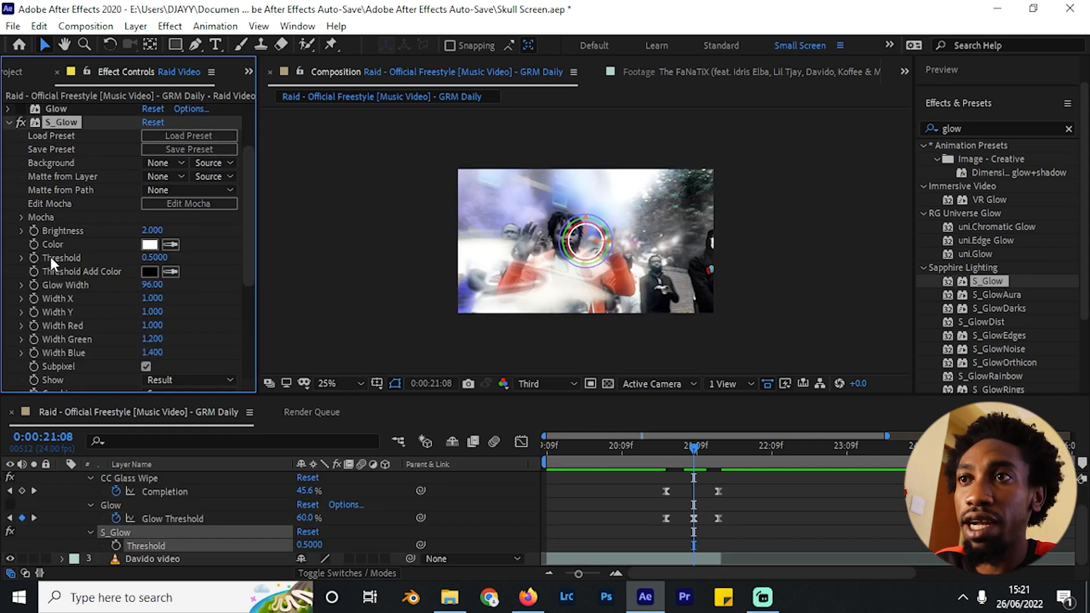
Add an S_Glow Threshold keyframe of 0.24 at 0:00:21:08, midway through the transition.
left_click(33, 258)
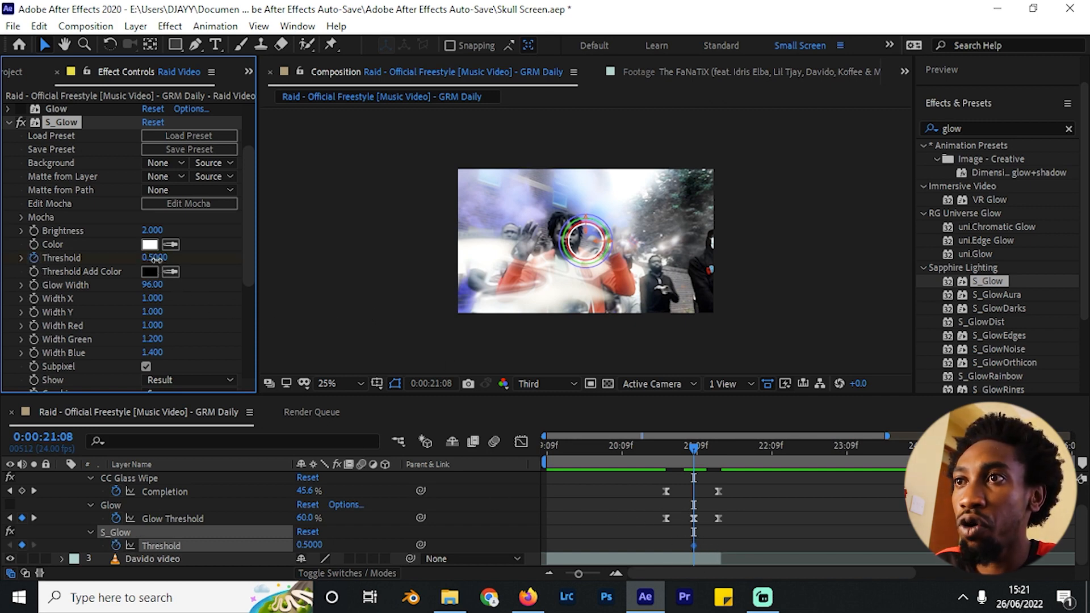
mouse_move(155, 257)
left_mouse_down()
mouse_move(135, 263)
mouse_move(145, 263)
left_mouse_up()
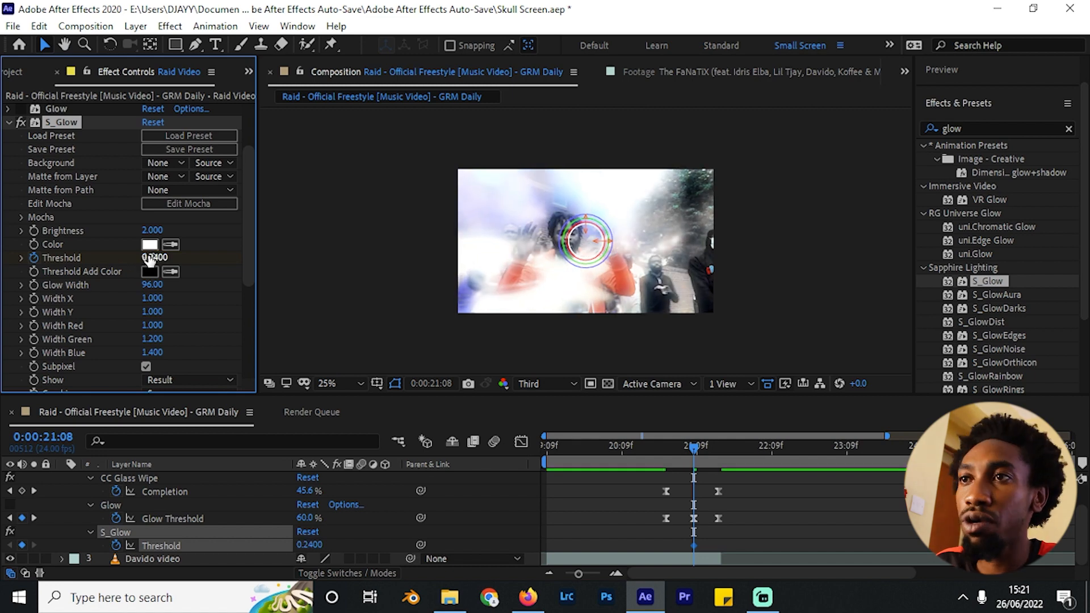
left_click(206, 291)
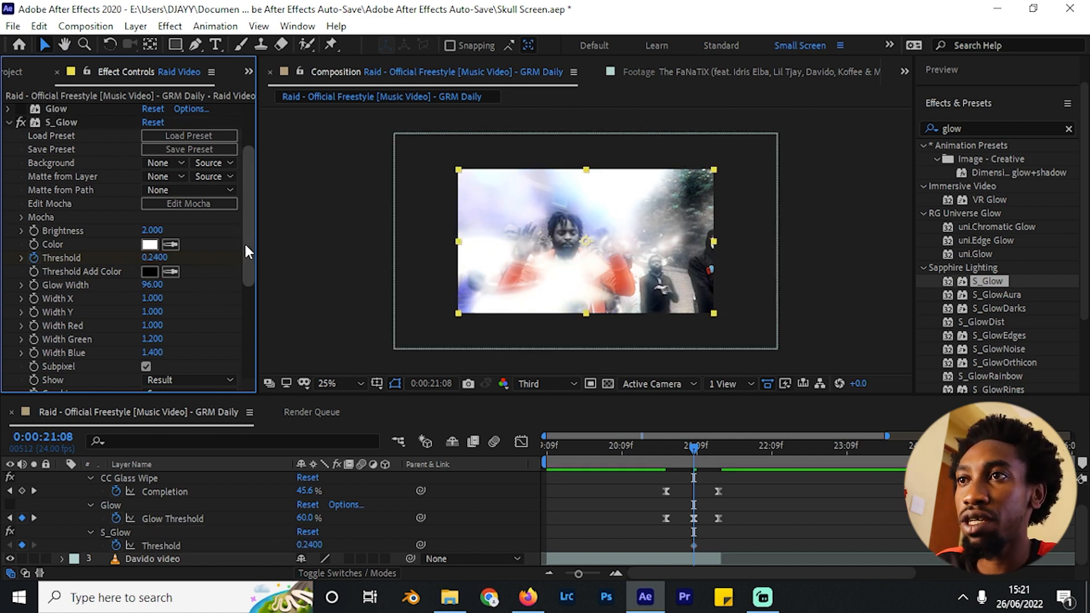
Keyframe the S_Glow Threshold at 0.99 at 0:00:20:23, and paste that keyframe at the end of the transition.
left_click_drag(694, 446, 666, 446)
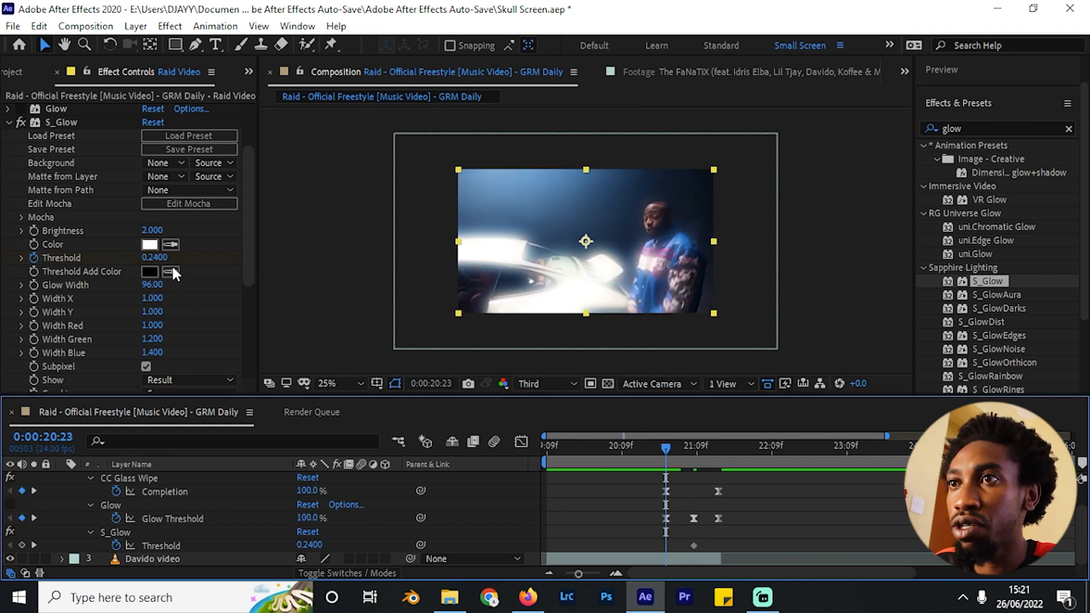
left_click_drag(154, 257, 219, 264)
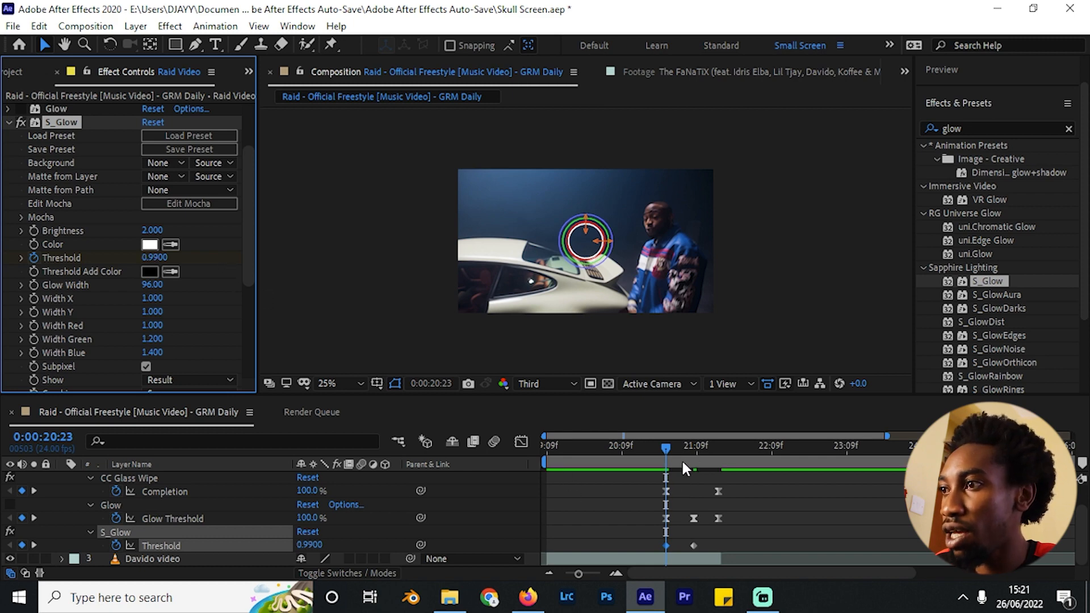
left_click_drag(705, 456, 716, 551)
key("ctrl+v")
left_click_drag(641, 455, 691, 479)
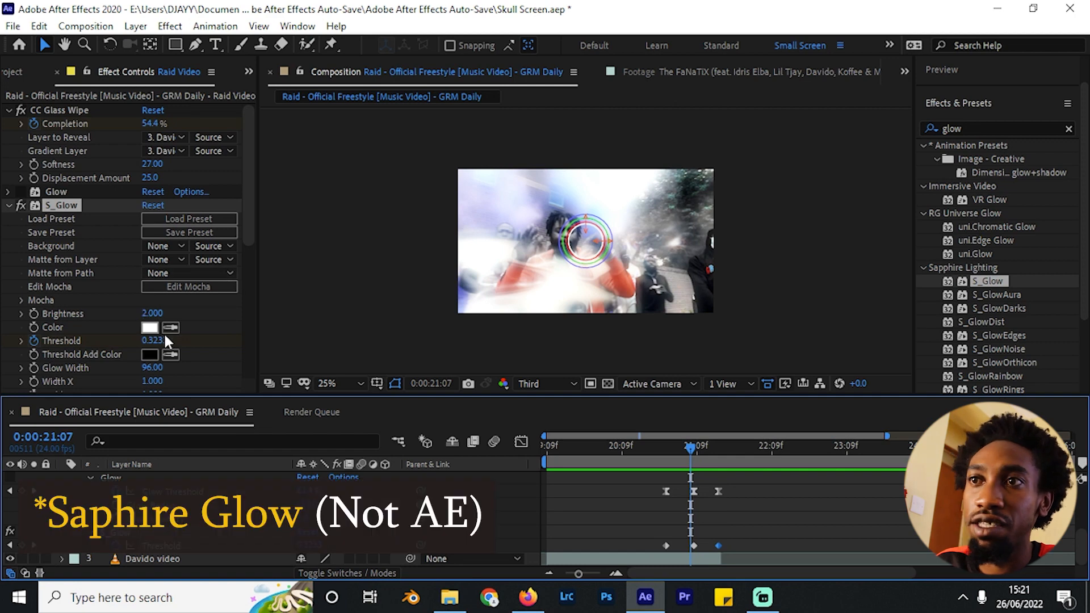
Set the S_Glow Brightness to 2.03 and its Color to a bright yellow.
scroll(237, 339, "down", 3)
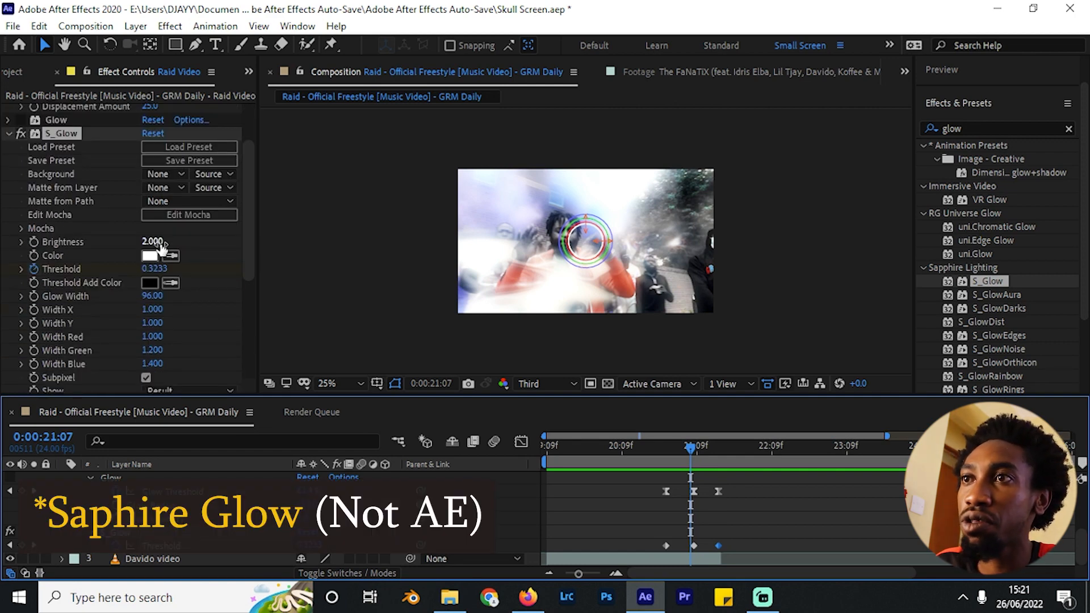
mouse_move(153, 242)
left_mouse_down()
mouse_move(176, 233)
mouse_move(153, 243)
left_mouse_up()
left_click(149, 256)
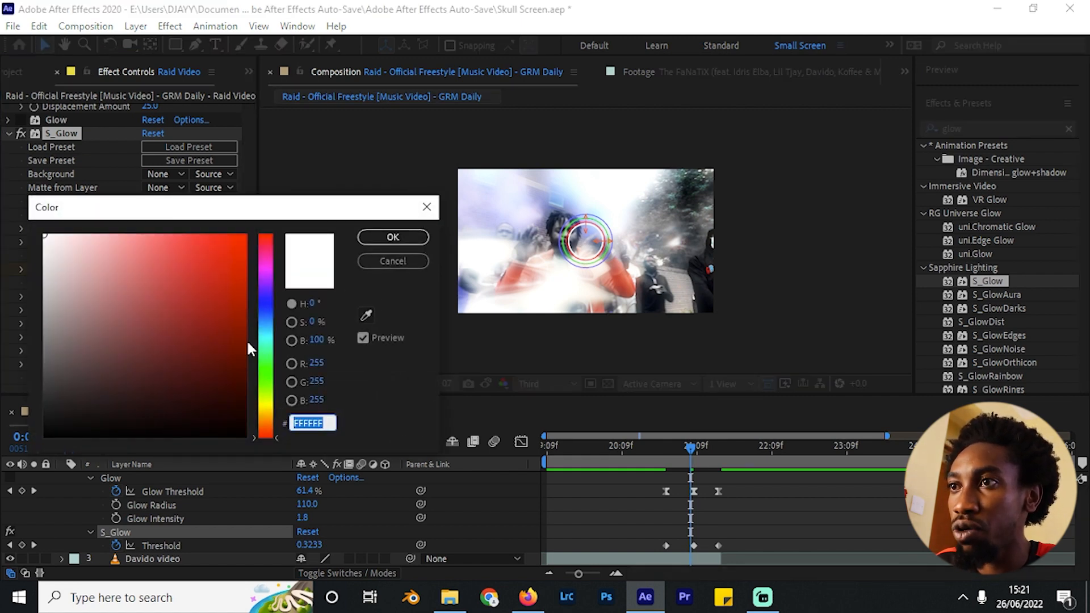
left_click_drag(264, 387, 265, 407)
left_click_drag(215, 310, 211, 233)
left_click(393, 237)
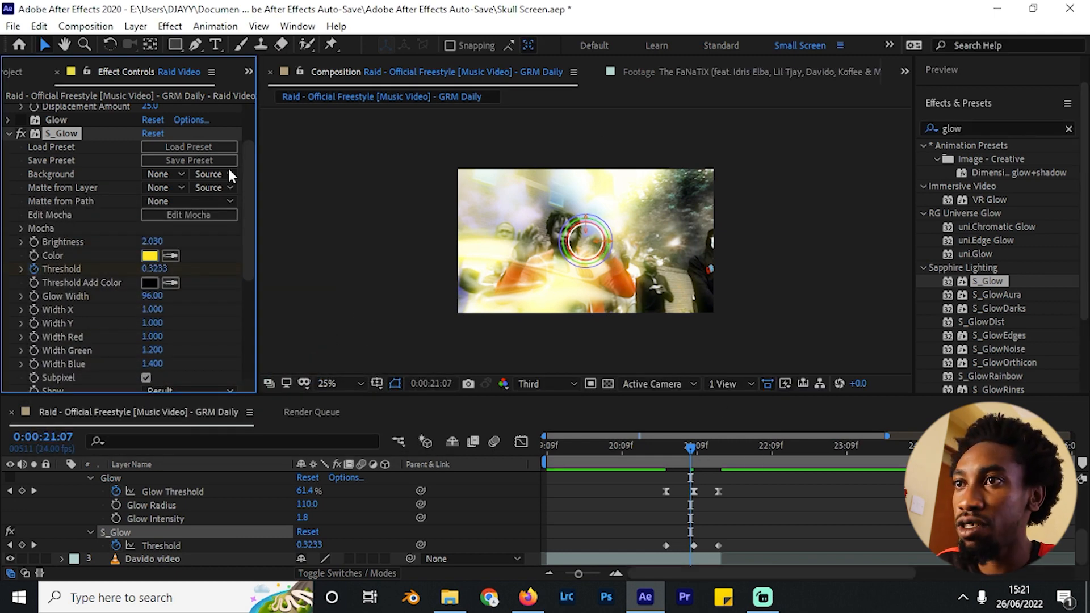
Change the S_Glow Color to orange-red, ED4F24, and look through the effect's remaining settings.
left_click(150, 255)
left_click_drag(266, 409, 267, 423)
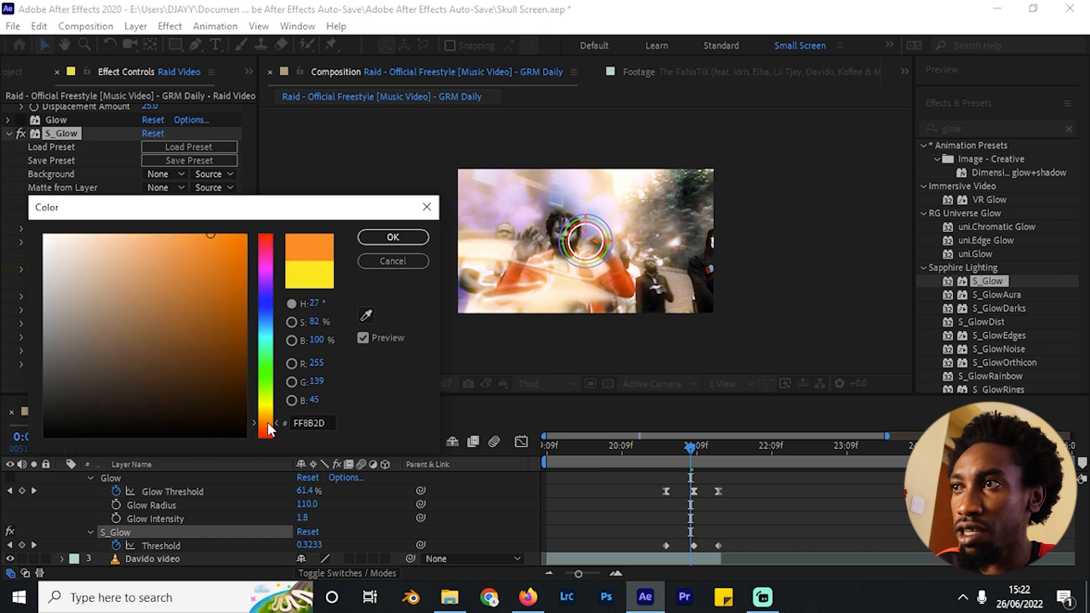
left_click(223, 266)
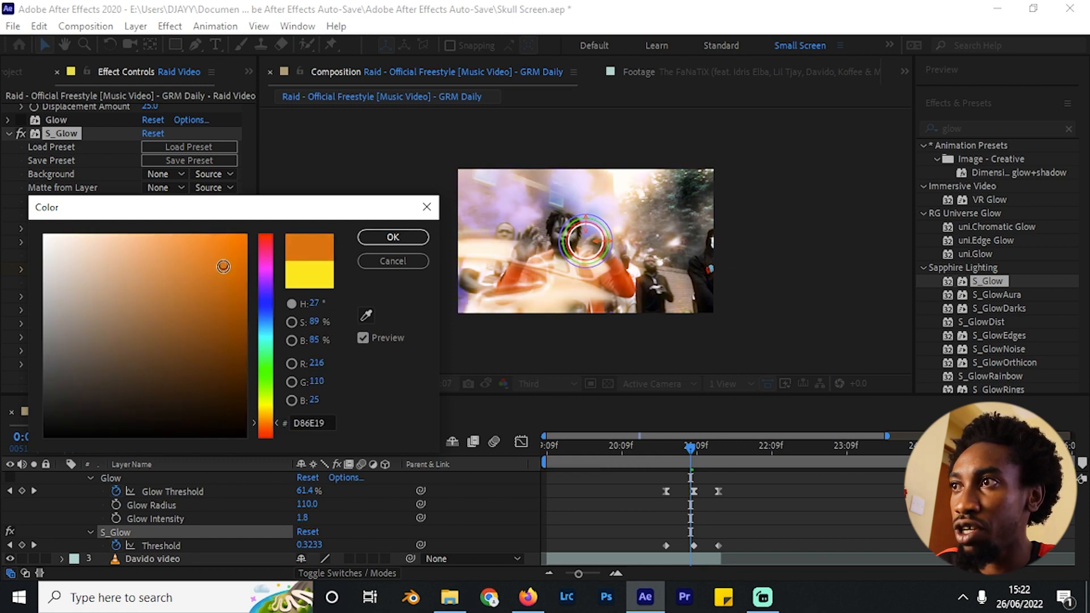
left_click_drag(223, 266, 215, 248)
left_click_drag(267, 427, 266, 427)
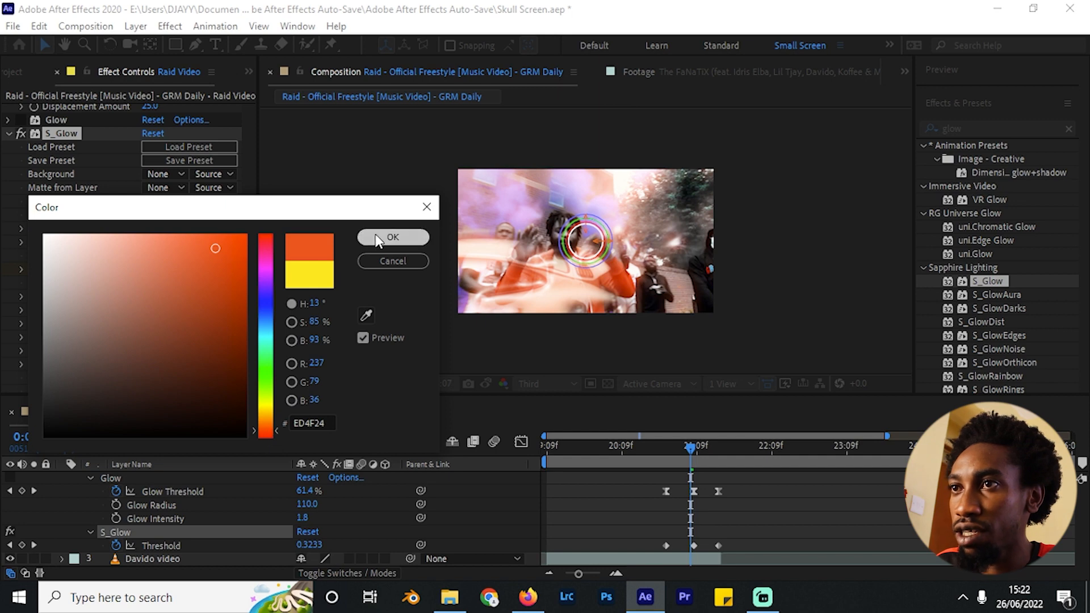
left_click(376, 236)
scroll(236, 322, "down", 5)
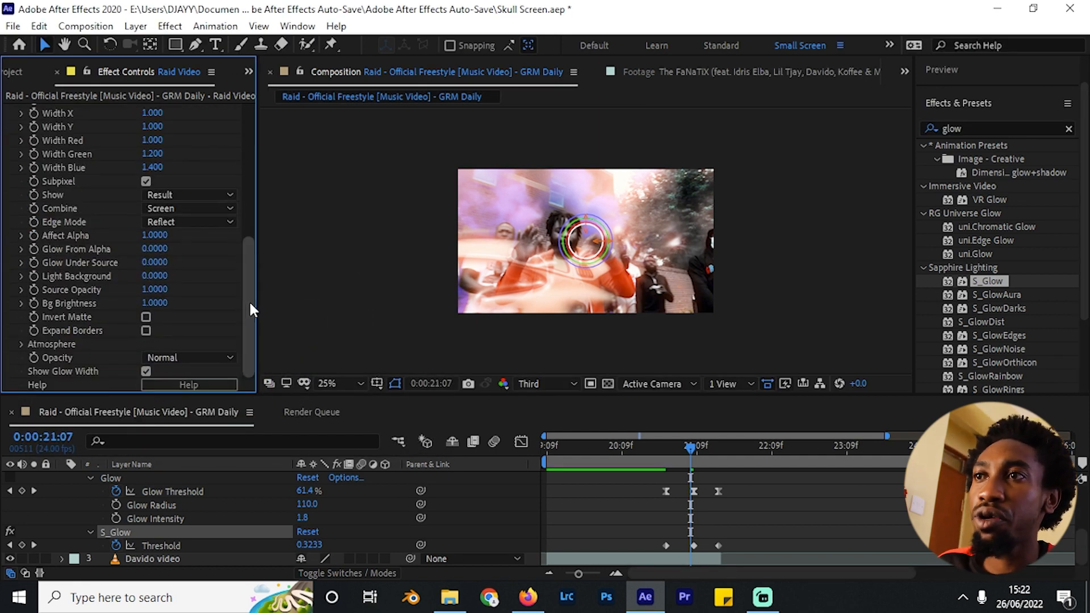
left_click_drag(251, 301, 257, 238)
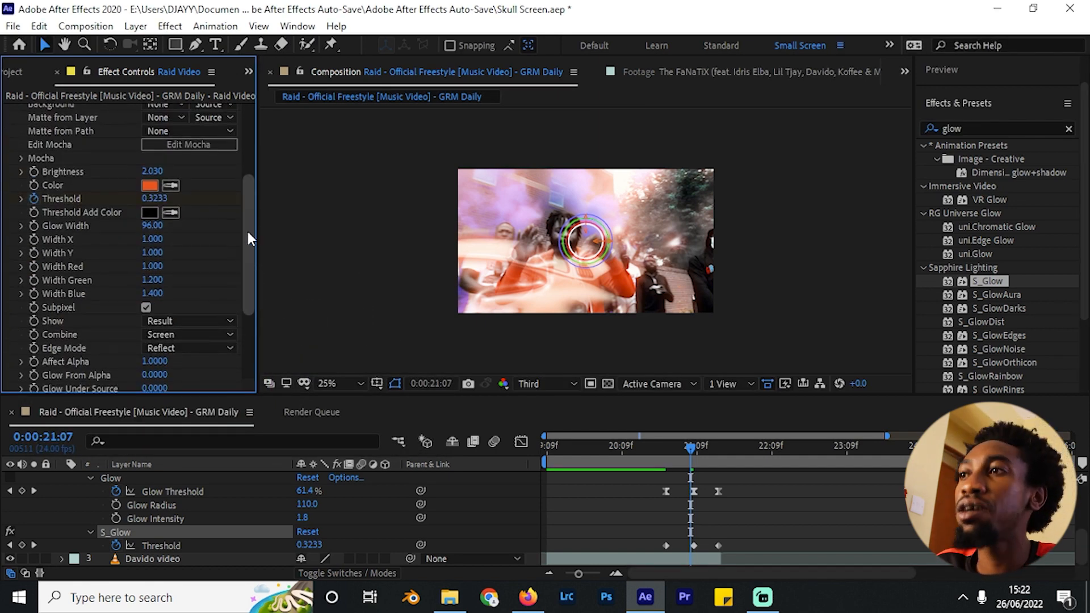